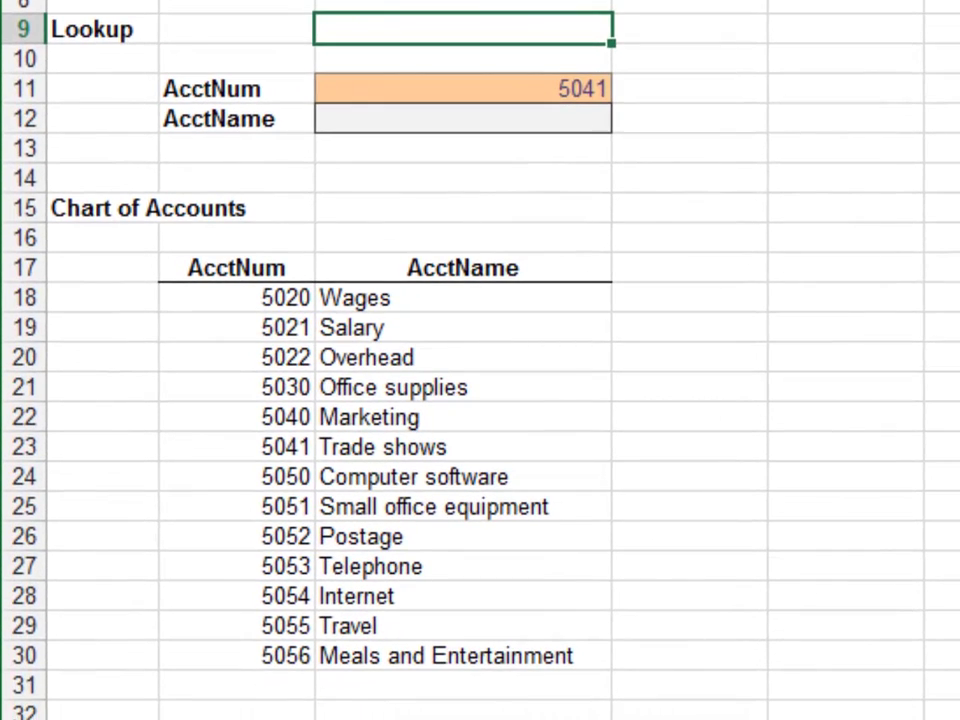
Step: In C12, begin an INDEX formula returning from the account names in C18:C30
{"action": "key", "text": "Down"}
{"action": "key", "text": "Down"}
{"action": "key", "text": "Down"}
{"action": "type", "text": "=ind"}
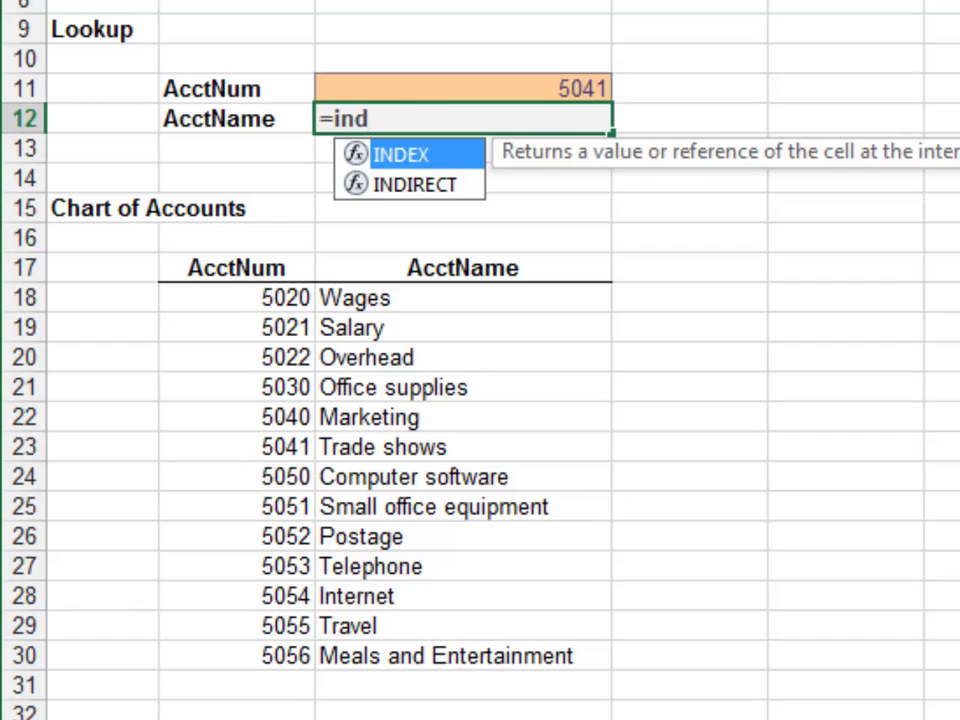
{"action": "key", "text": "Tab"}
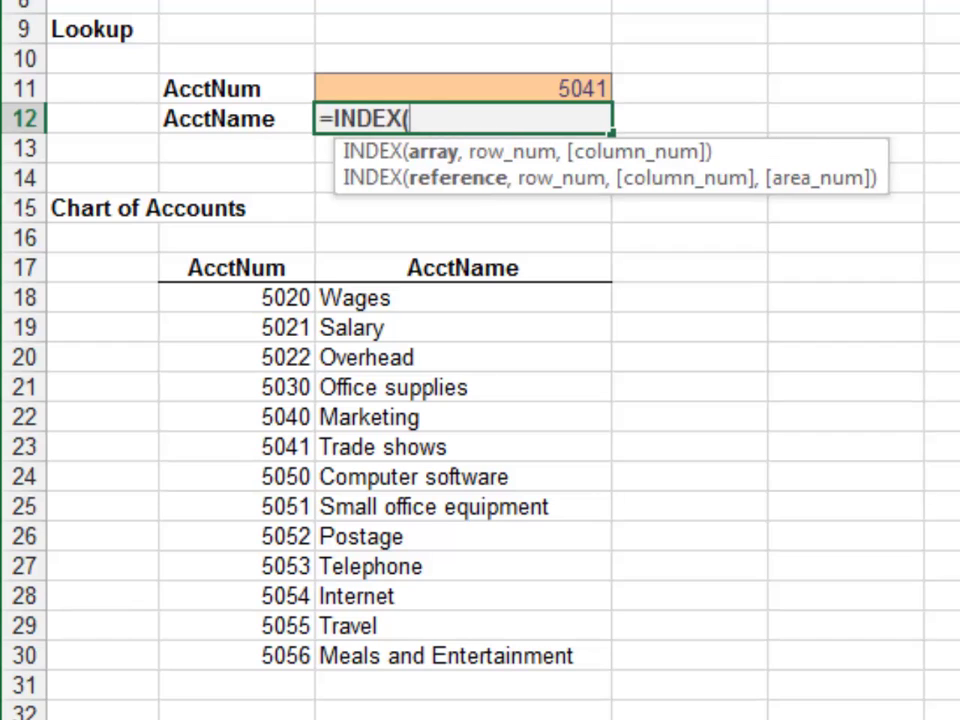
{"action": "key", "text": "Down"}
{"action": "key", "text": "Down"}
{"action": "key", "text": "Down"}
{"action": "key", "text": "Down"}
{"action": "key", "text": "Down"}
{"action": "key", "text": "Down"}
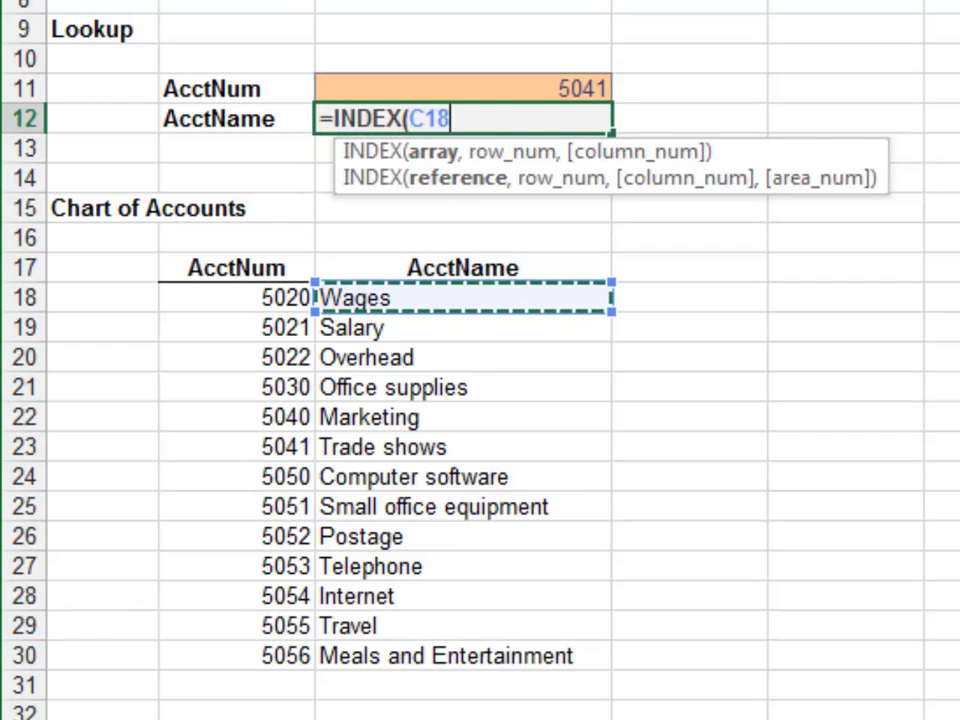
{"action": "key", "text": "ctrl+shift+Down"}
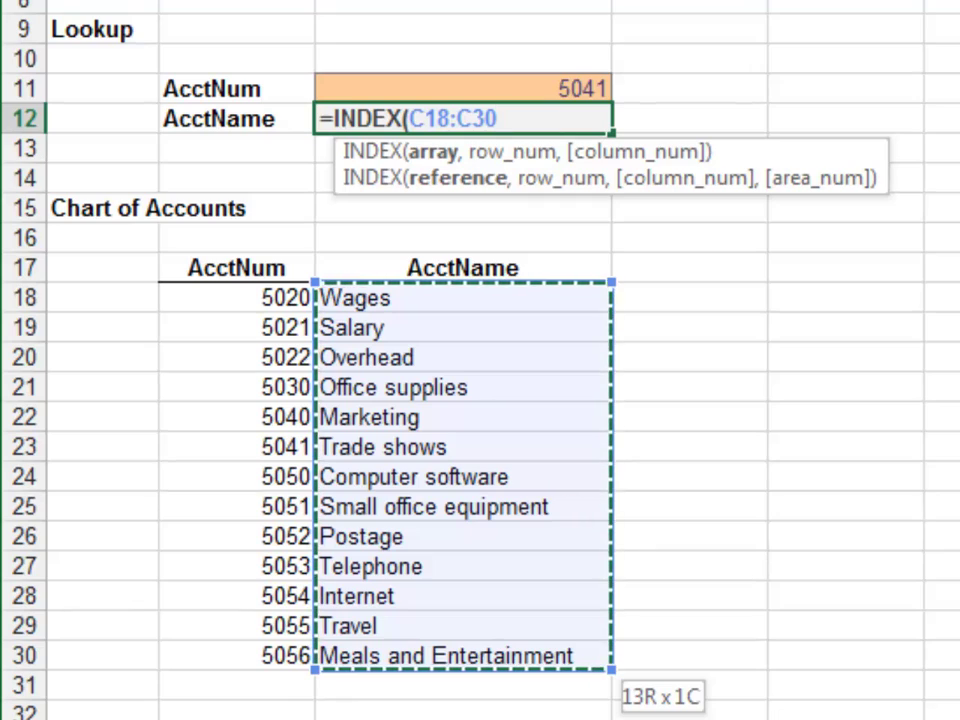
{"action": "type", "text": ","}
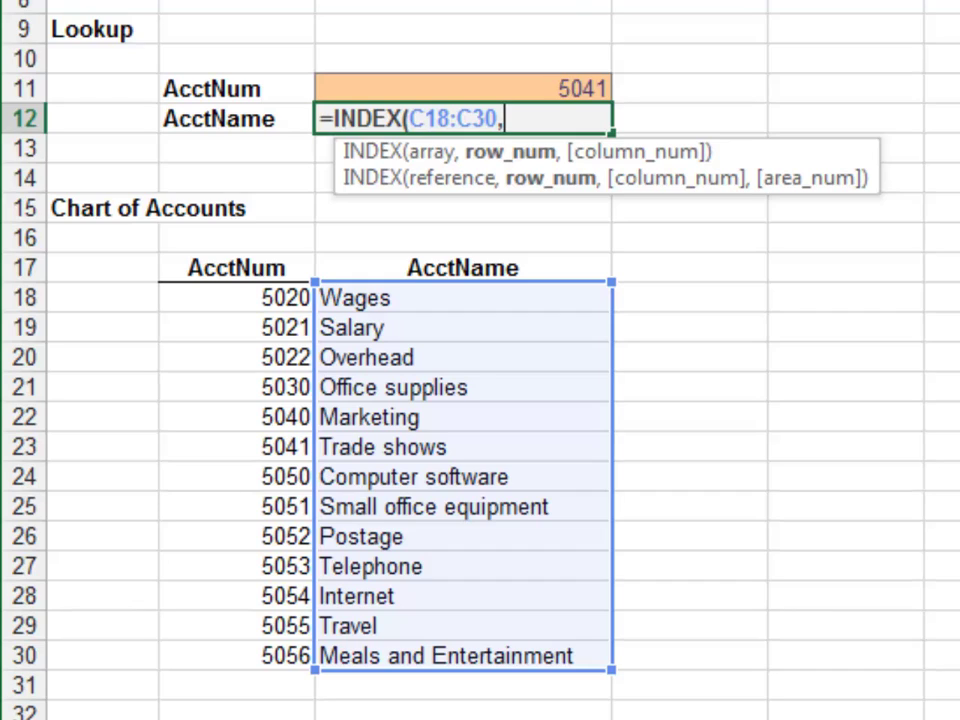
Step: Complete it with MATCH(C11,B18:B30,0) so AcctNum 5041 returns Trade shows
{"action": "type", "text": "mat"}
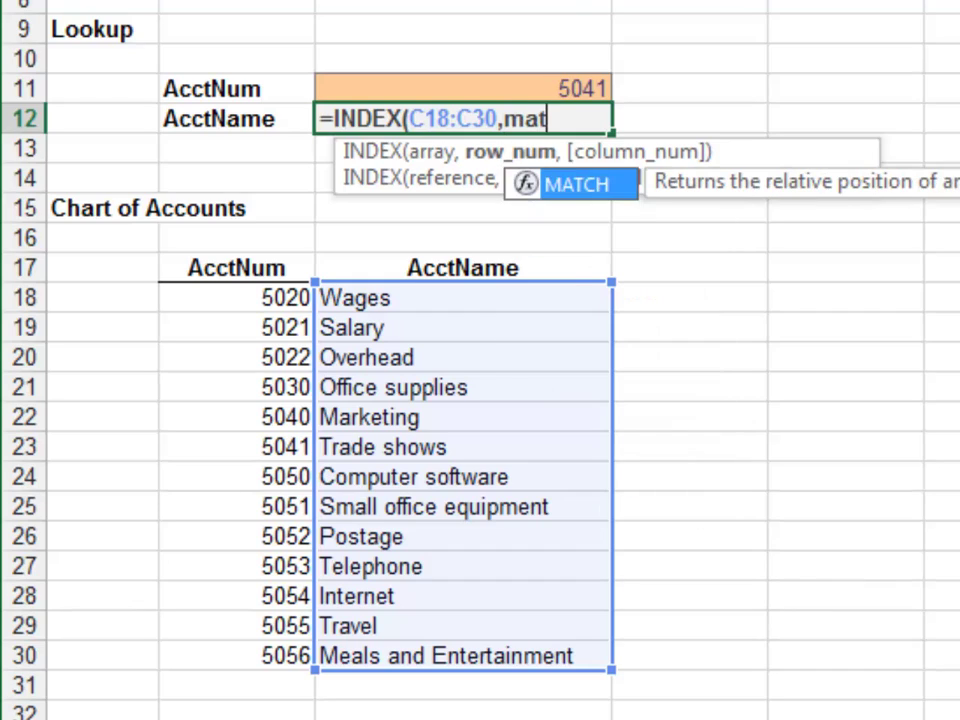
{"action": "key", "text": "Tab"}
{"action": "left_click", "coordinate": [462, 88]}
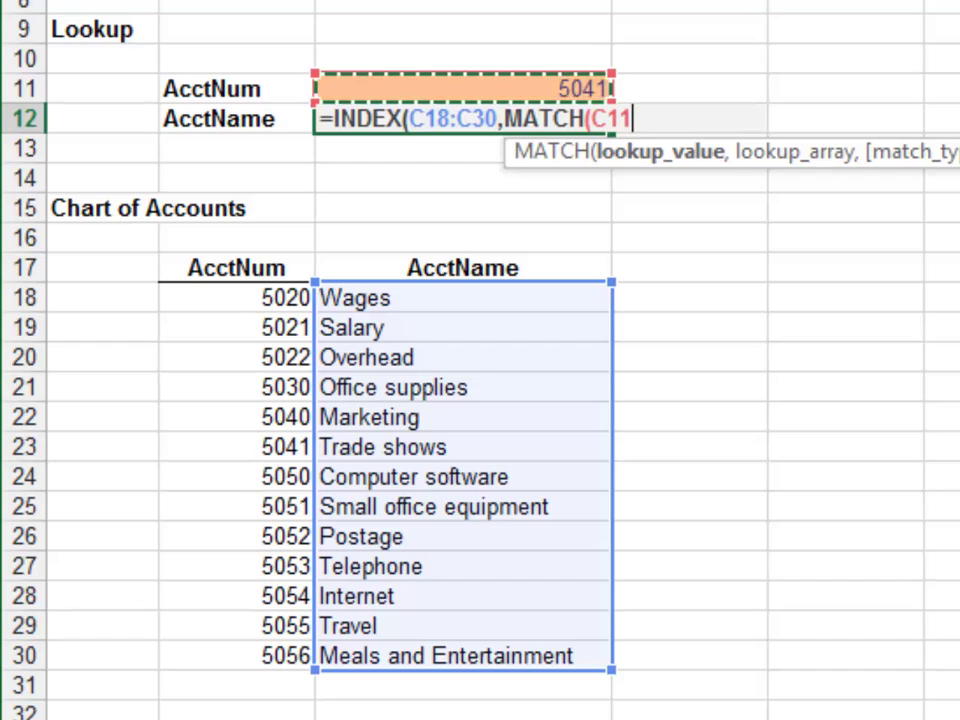
{"action": "type", "text": ","}
{"action": "key", "text": "Left"}
{"action": "key", "text": "Down"}
{"action": "key", "text": "Down"}
{"action": "key", "text": "Down"}
{"action": "key", "text": "Down"}
{"action": "key", "text": "Down"}
{"action": "key", "text": "Down"}
{"action": "key", "text": "shift+Down"}
{"action": "key", "text": "shift+Down"}
{"action": "key", "text": "shift+Down"}
{"action": "key", "text": "shift+Down"}
{"action": "key", "text": "shift+Down"}
{"action": "key", "text": "shift+Down"}
{"action": "key", "text": "shift+Down"}
{"action": "key", "text": "shift+Down"}
{"action": "key", "text": "shift+Down"}
{"action": "key", "text": "shift+Down"}
{"action": "key", "text": "shift+Down"}
{"action": "key", "text": "shift+Down"}
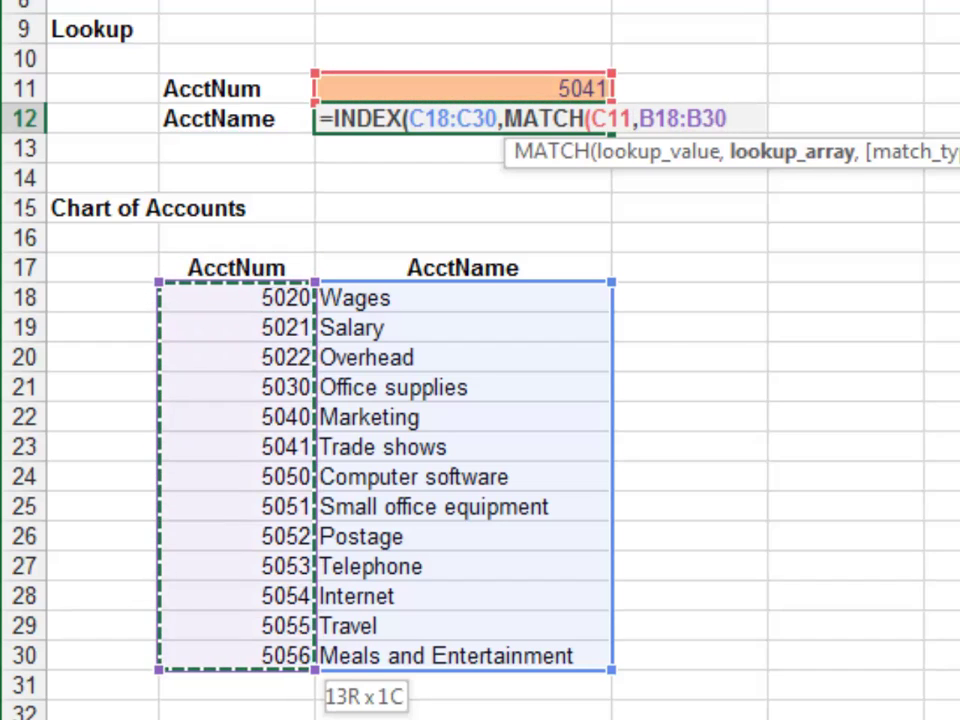
{"action": "type", "text": ","}
{"action": "type", "text": "0)"}
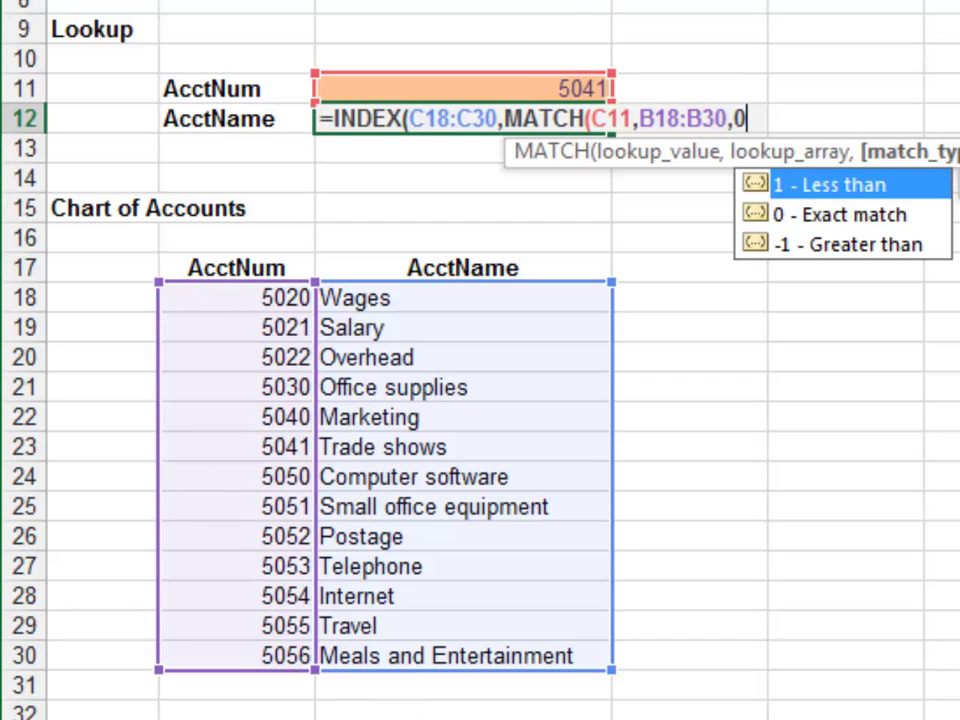
{"action": "type", "text": ")"}
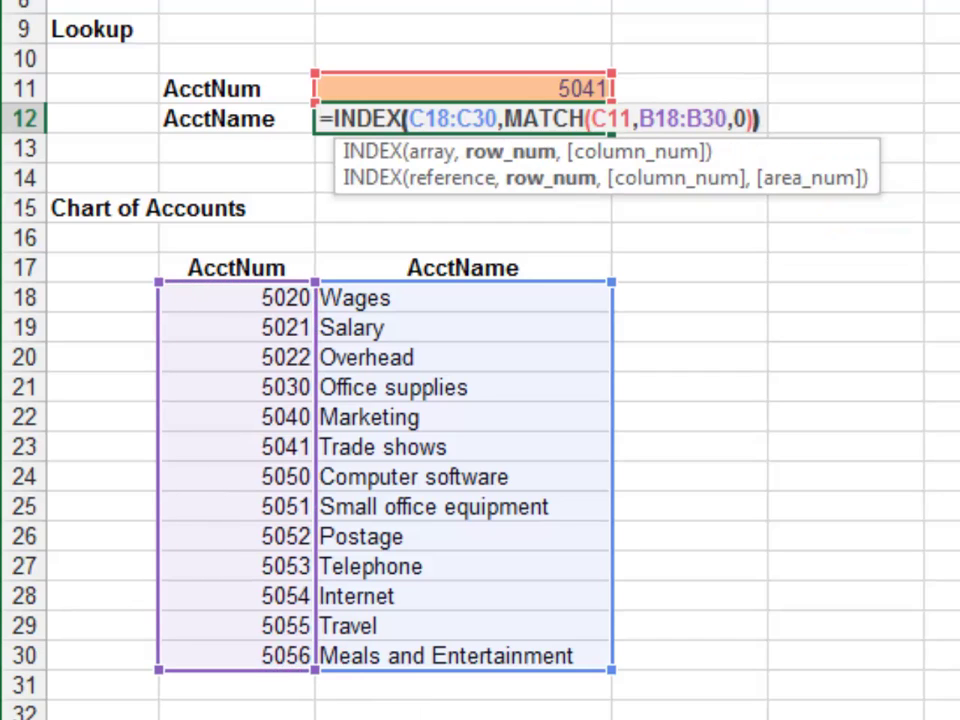
{"action": "key", "text": "Return"}
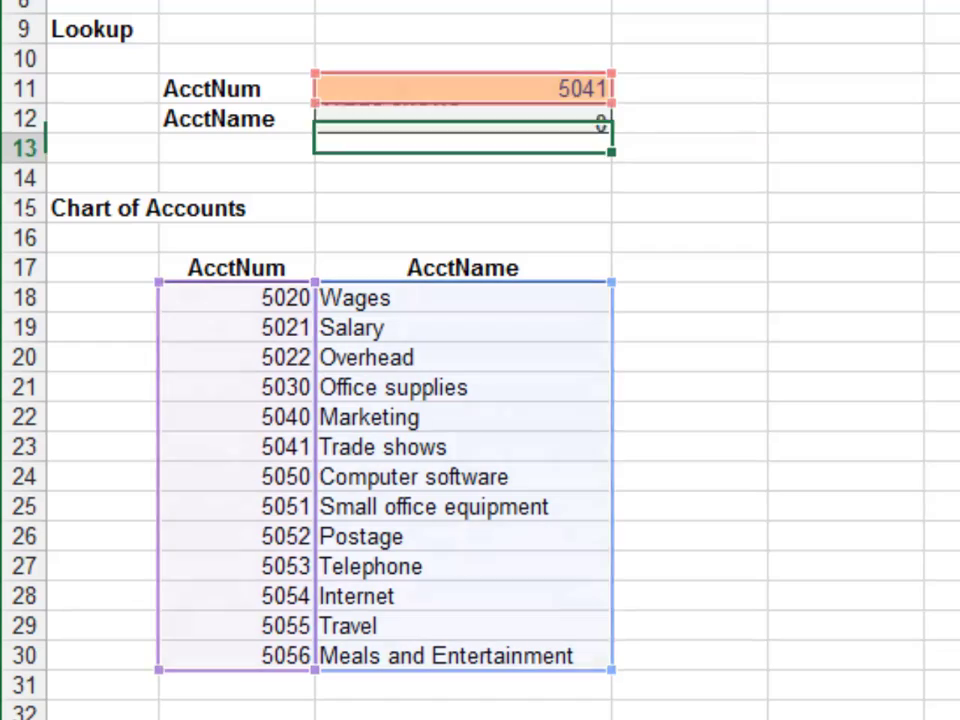
Step: Choose account 5054 from the C11 dropdown to confirm it returns Internet, then go to Exercise 2
{"action": "left_click", "coordinate": [553, 86]}
{"action": "left_click", "coordinate": [628, 94]}
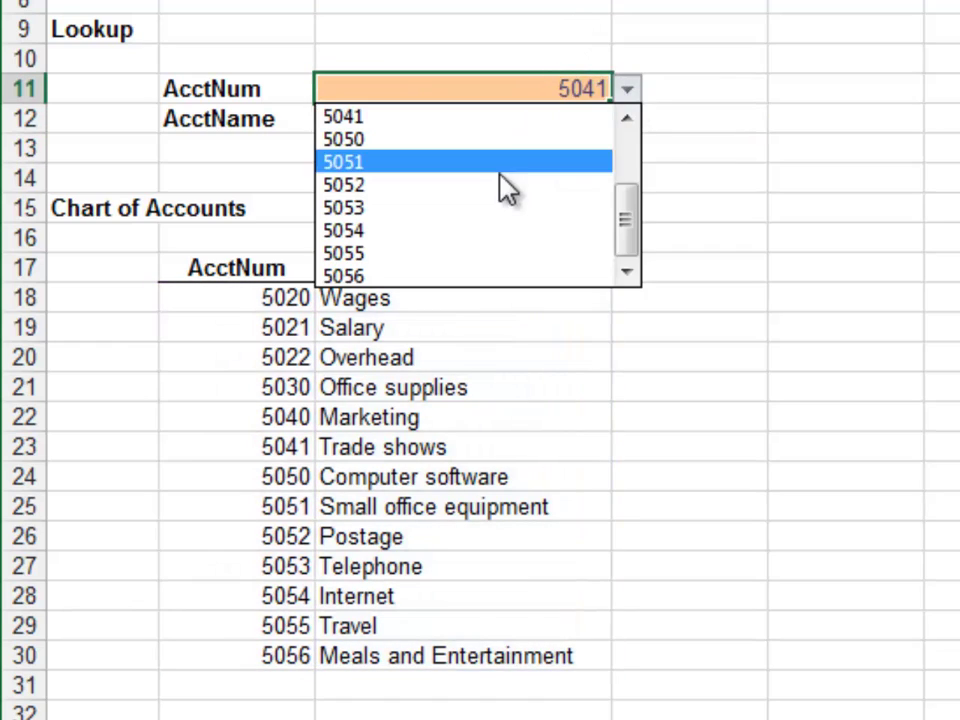
{"action": "left_click", "coordinate": [461, 230]}
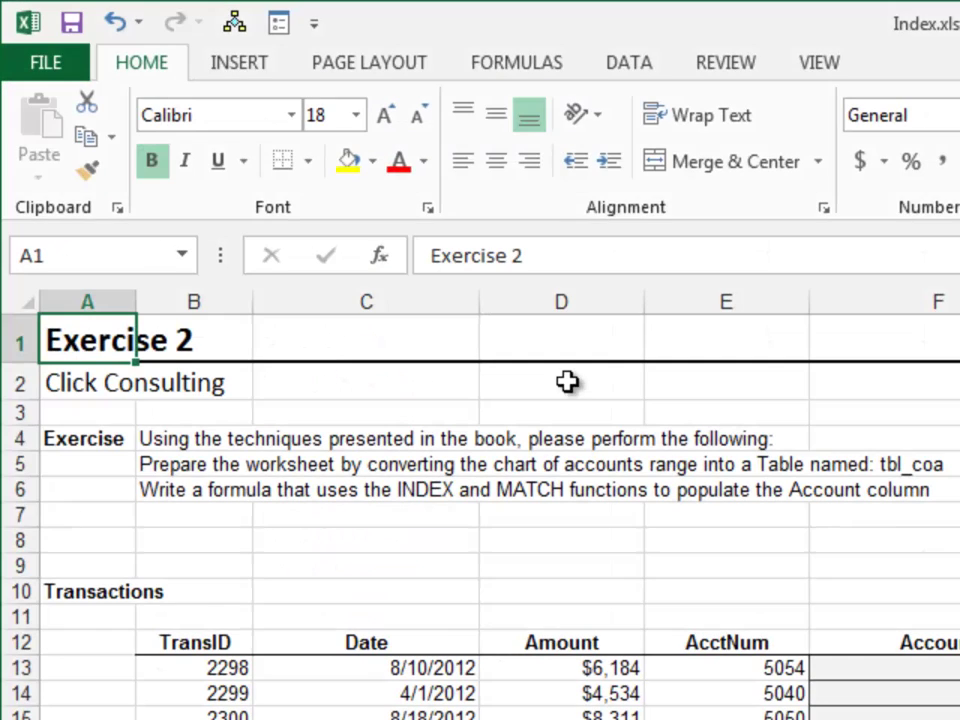
{"action": "left_click", "coordinate": [568, 381]}
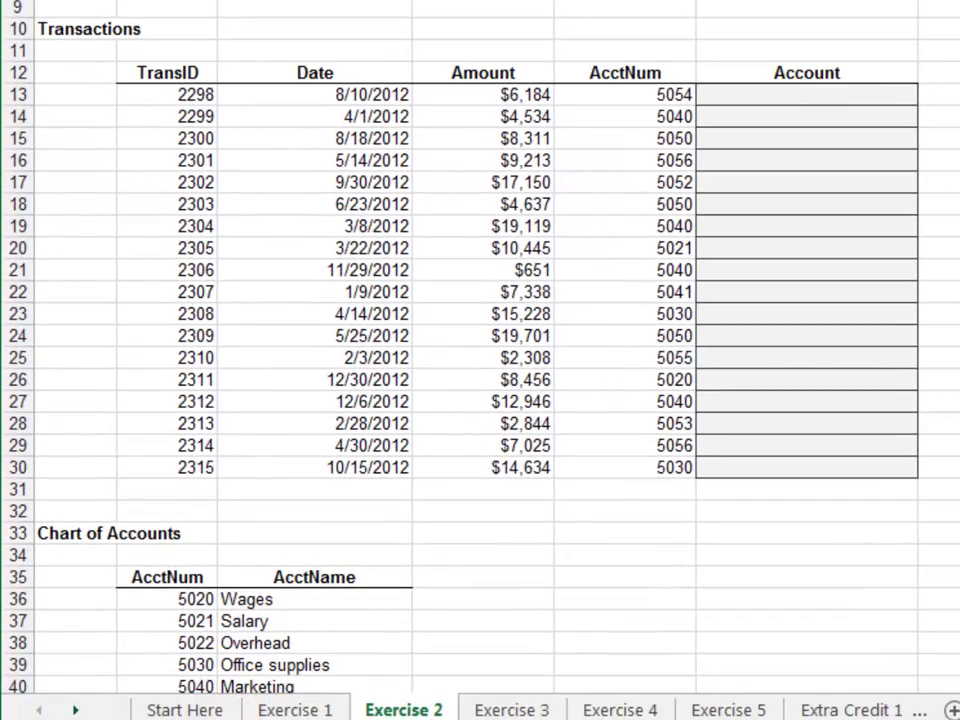
Step: Make the Chart of Accounts range a table named tbl_coa, then go to the first Account cell F13
{"action": "left_click", "coordinate": [315, 72]}
{"action": "key", "text": "Down"}
{"action": "key", "text": "Down"}
{"action": "key", "text": "Down"}
{"action": "key", "text": "Down"}
{"action": "key", "text": "Down"}
{"action": "key", "text": "Down"}
{"action": "key", "text": "Down"}
{"action": "key", "text": "Down"}
{"action": "key", "text": "Down"}
{"action": "key", "text": "Down"}
{"action": "key", "text": "Down"}
{"action": "key", "text": "Down"}
{"action": "key", "text": "Down"}
{"action": "key", "text": "Down"}
{"action": "key", "text": "Down"}
{"action": "key", "text": "Down"}
{"action": "key", "text": "Down"}
{"action": "key", "text": "Down"}
{"action": "key", "text": "Down"}
{"action": "key", "text": "Down"}
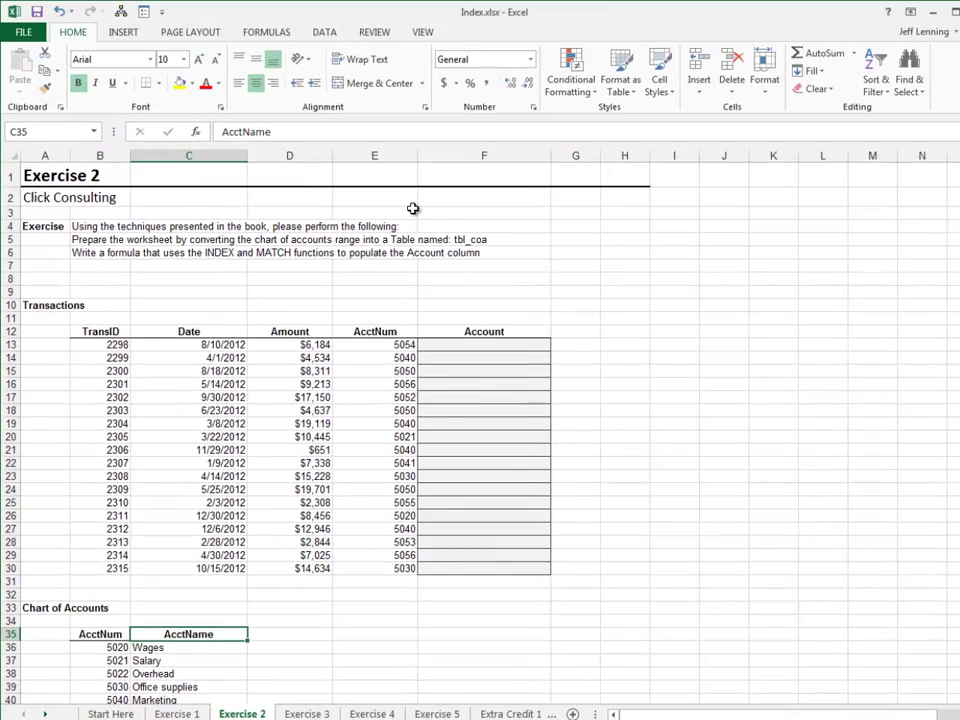
{"action": "key", "text": "ctrl+t"}
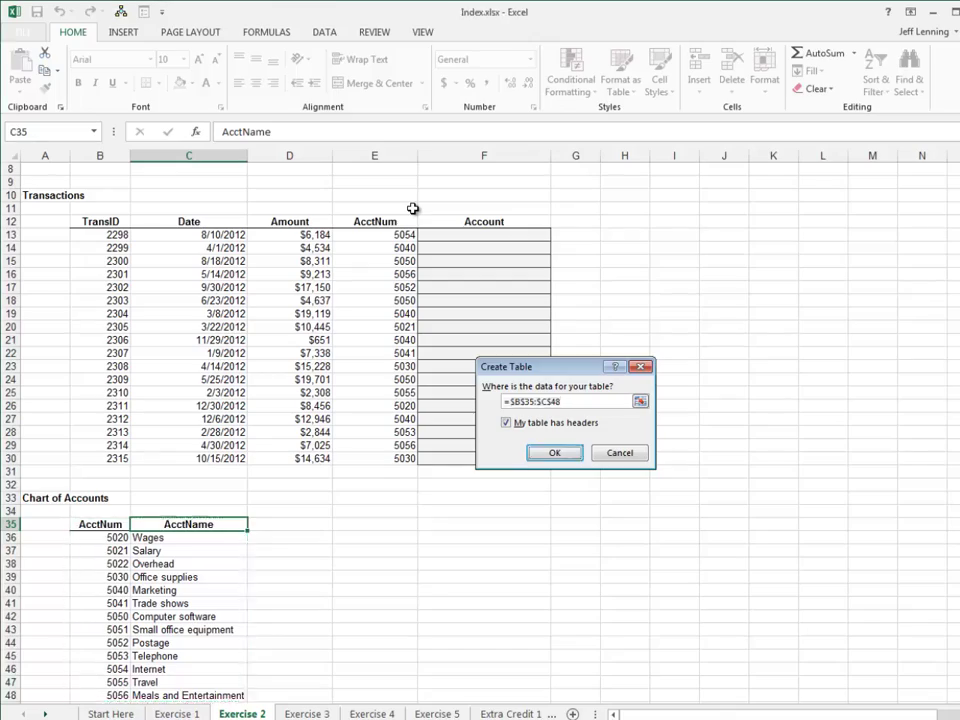
{"action": "key", "text": "Return"}
{"action": "key", "text": "alt+j"}
{"action": "type", "text": "ta"}
{"action": "type", "text": "tbl"}
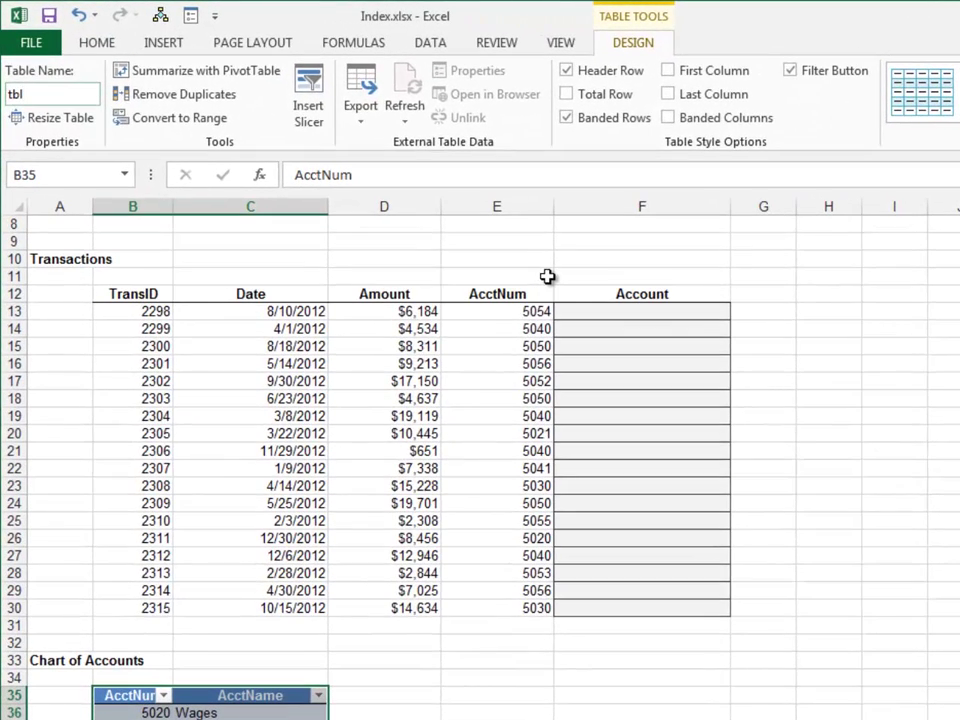
{"action": "type", "text": "_coa"}
{"action": "key", "text": "Return"}
{"action": "key", "text": "ctrl+Up"}
{"action": "key", "text": "ctrl+Up"}
{"action": "key", "text": "Right"}
{"action": "key", "text": "Right"}
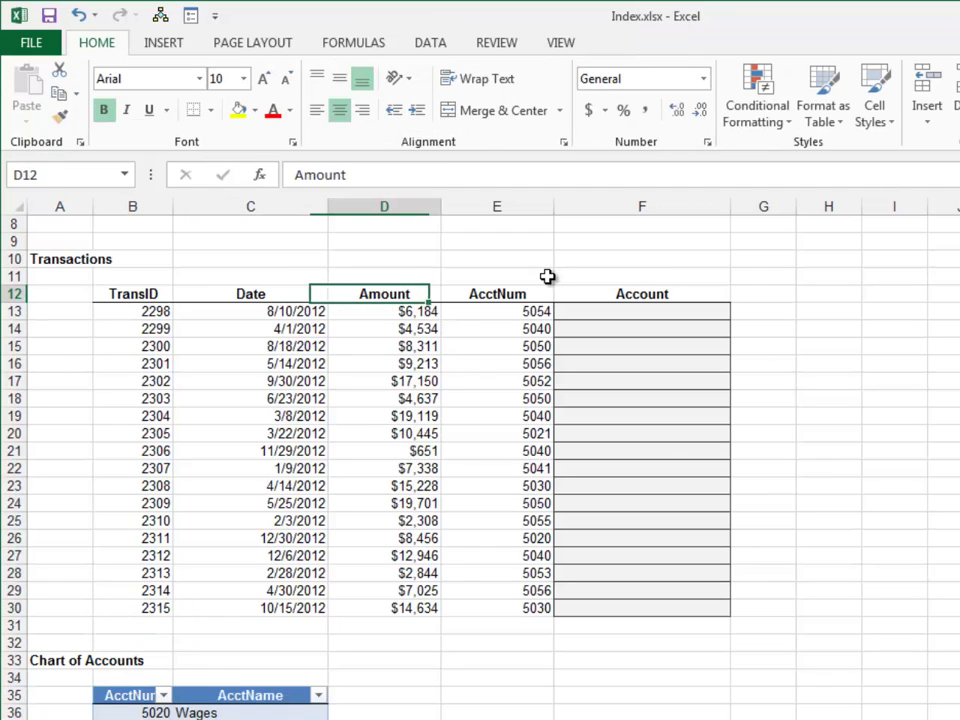
{"action": "key", "text": "Right"}
{"action": "key", "text": "Right"}
{"action": "key", "text": "Down"}
Step: In F13, start =INDEX(tbl_coa[AcctName], ... as the account lookup
{"action": "type", "text": "="}
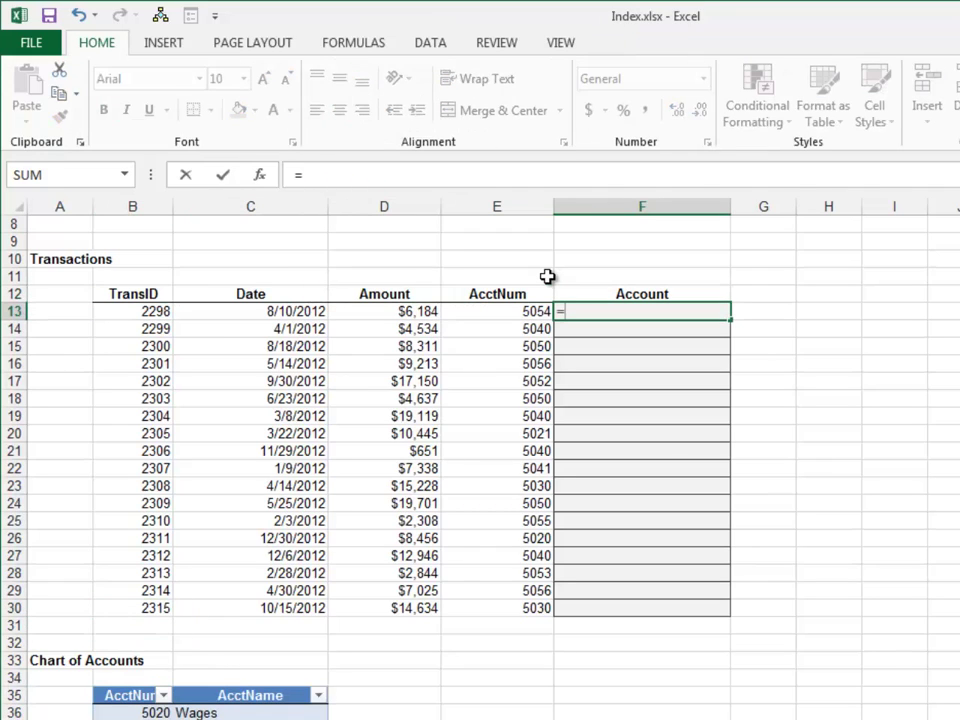
{"action": "type", "text": "in"}
{"action": "key", "text": "Tab"}
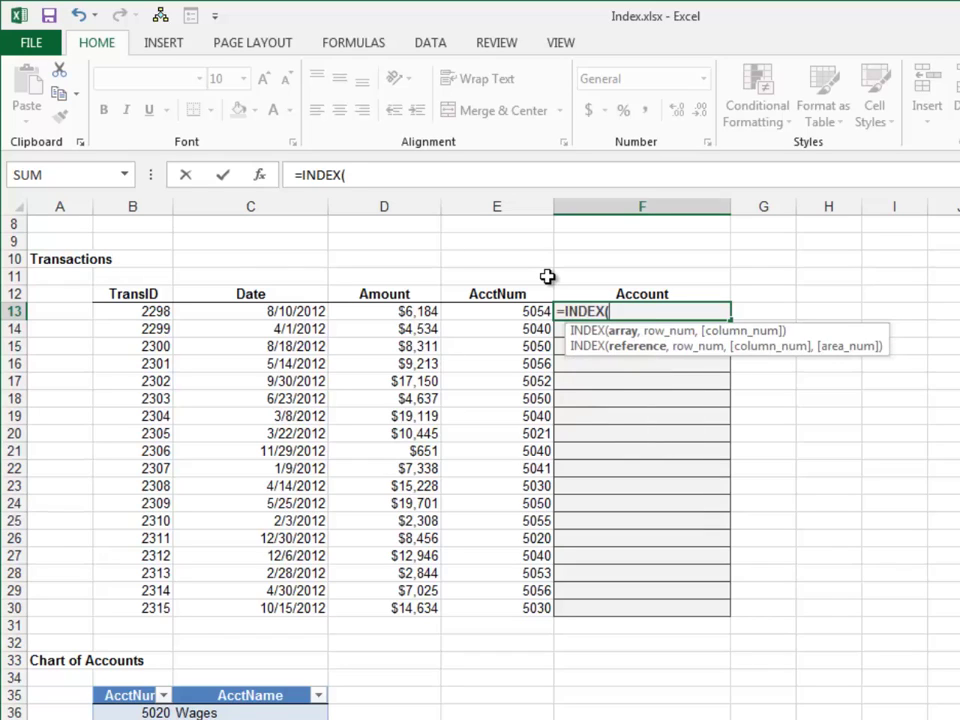
{"action": "type", "text": "tb"}
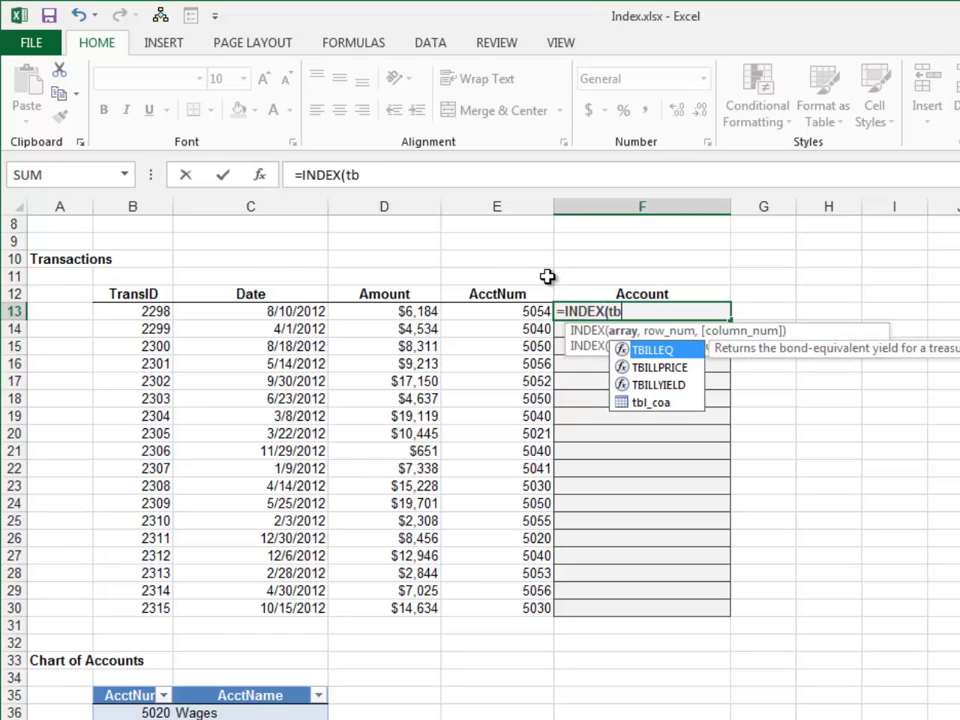
{"action": "key", "text": "Down"}
{"action": "key", "text": "Down"}
{"action": "key", "text": "Down"}
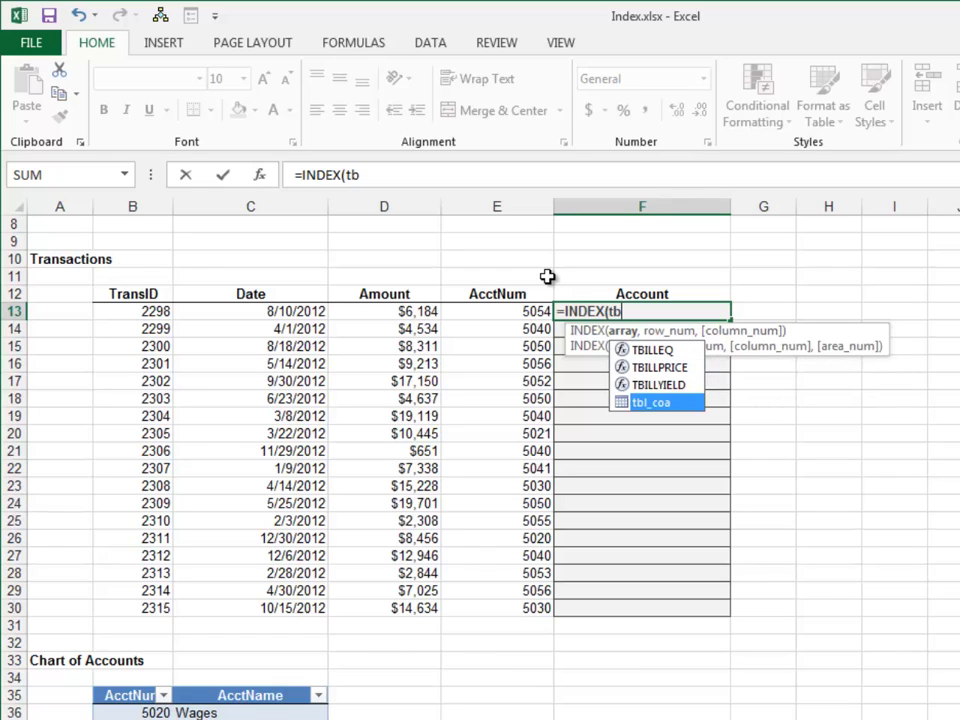
{"action": "key", "text": "Tab"}
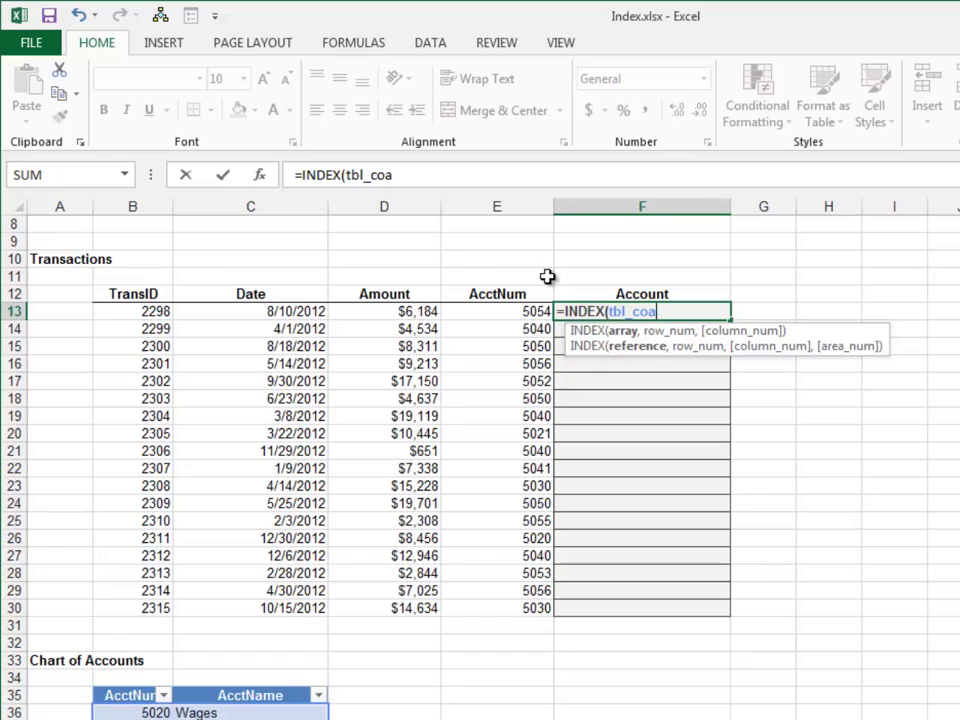
{"action": "type", "text": "["}
{"action": "key", "text": "Down"}
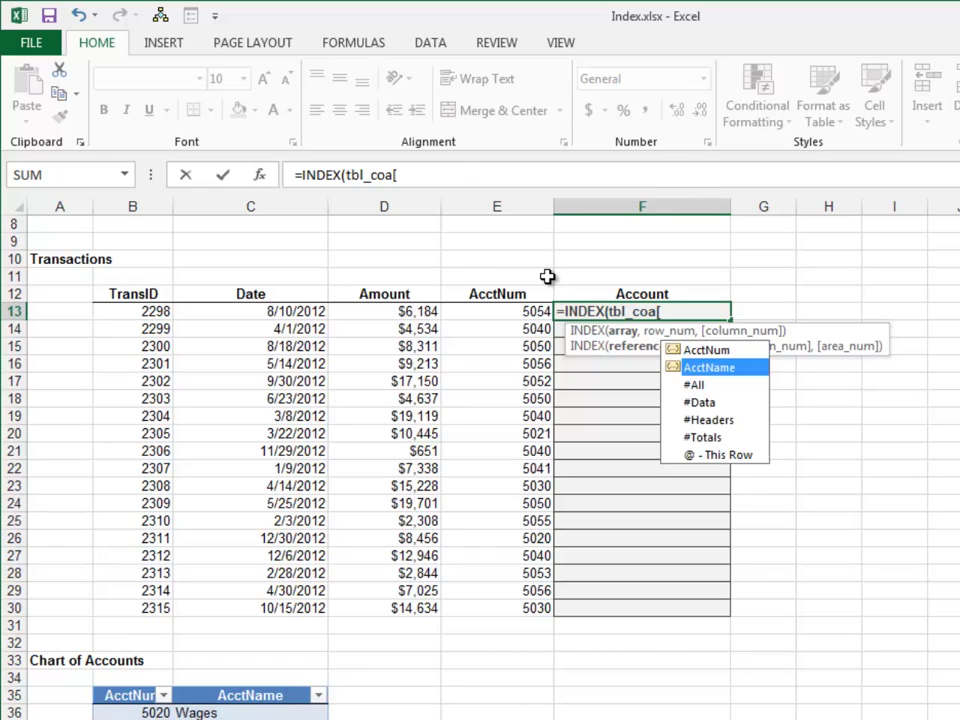
{"action": "key", "text": "Tab"}
Step: Finish it with MATCH(E13,tbl_coa[AcctNum],0) and commit the formula
{"action": "type", "text": "],"}
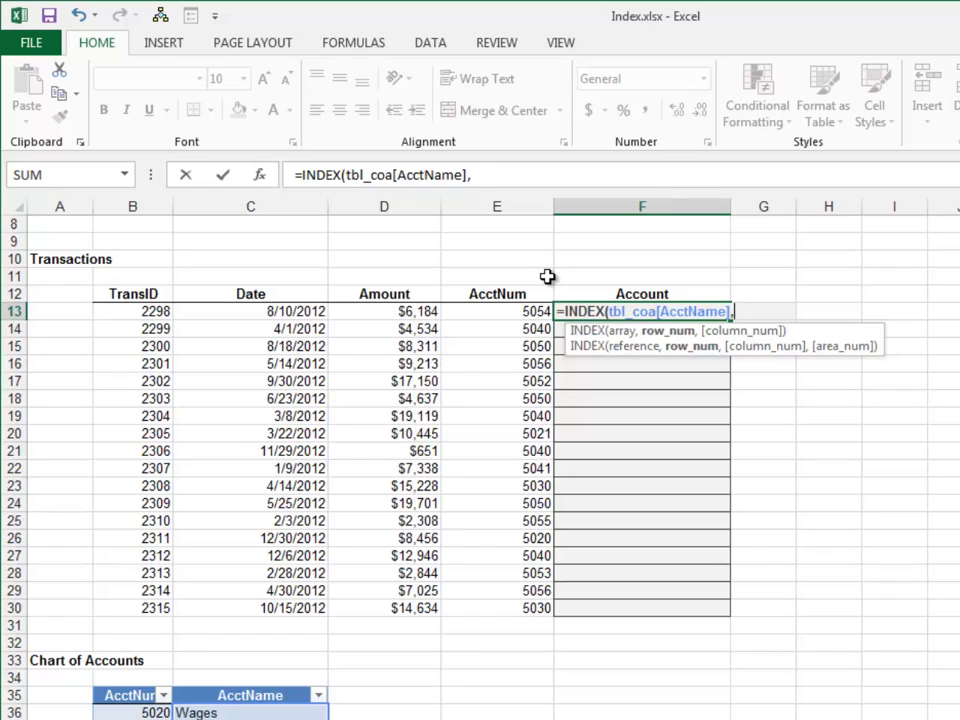
{"action": "type", "text": "mat"}
{"action": "key", "text": "Tab"}
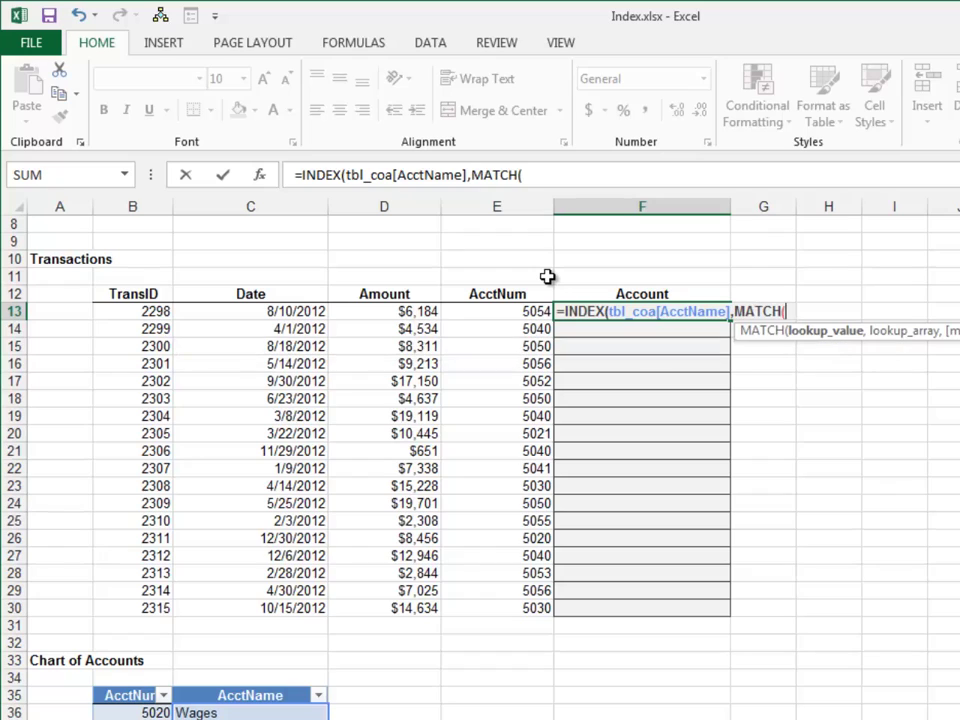
{"action": "key", "text": "Left"}
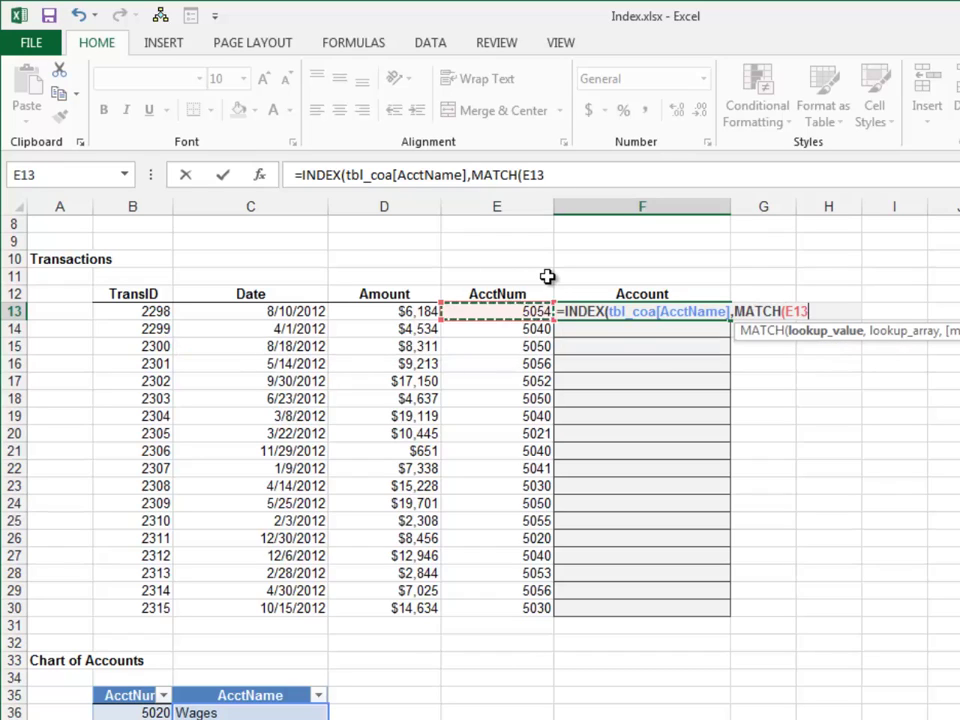
{"action": "type", "text": ","}
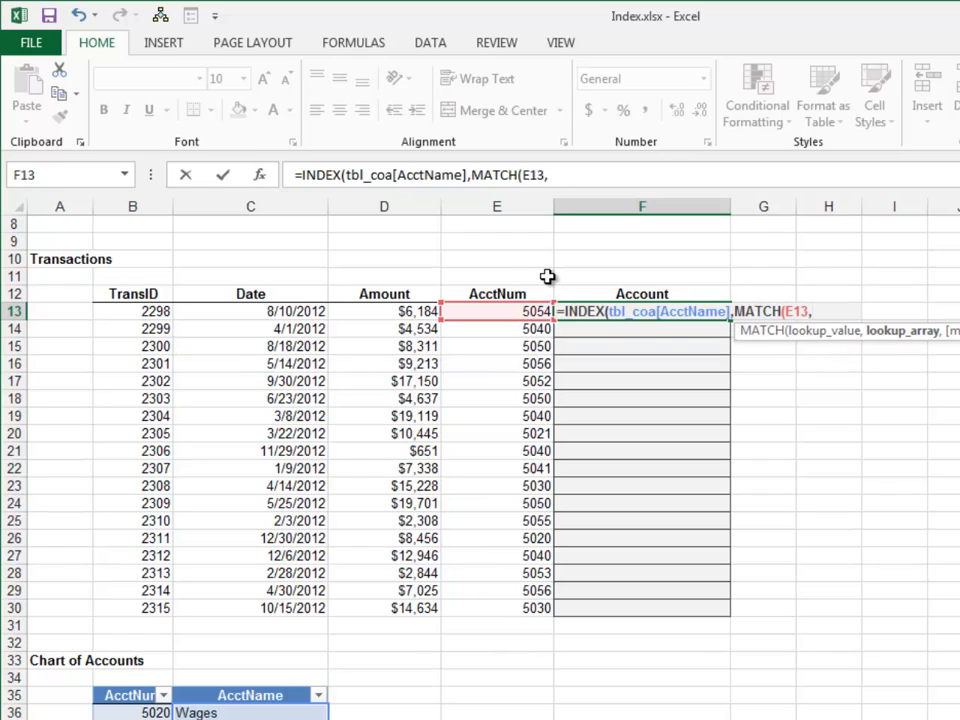
{"action": "type", "text": "tbl"}
{"action": "key", "text": "Tab"}
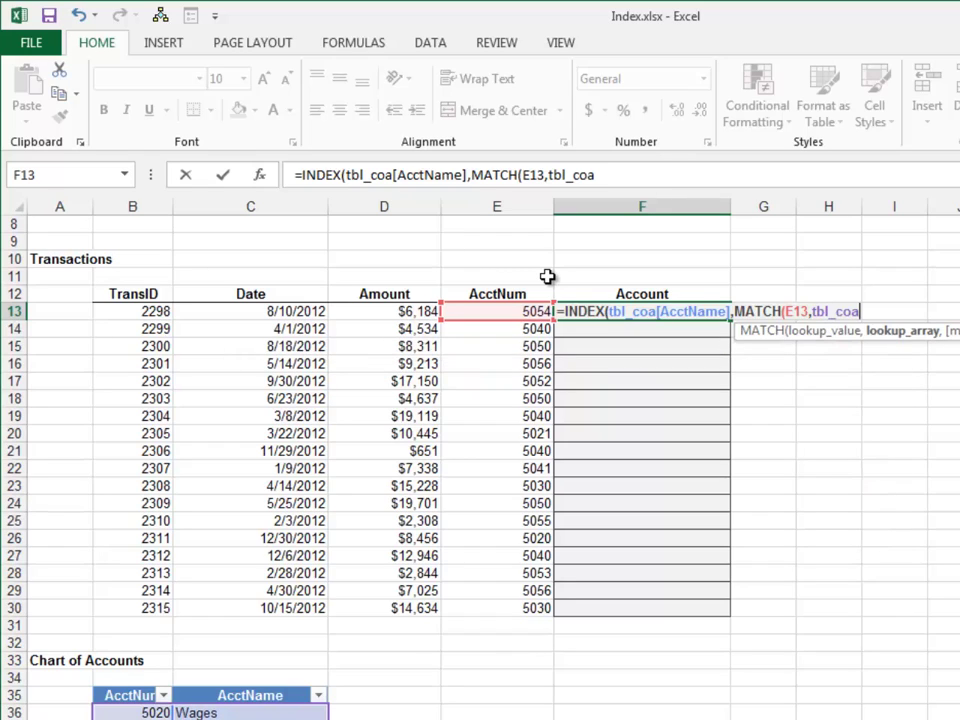
{"action": "type", "text": "["}
{"action": "key", "text": "Tab"}
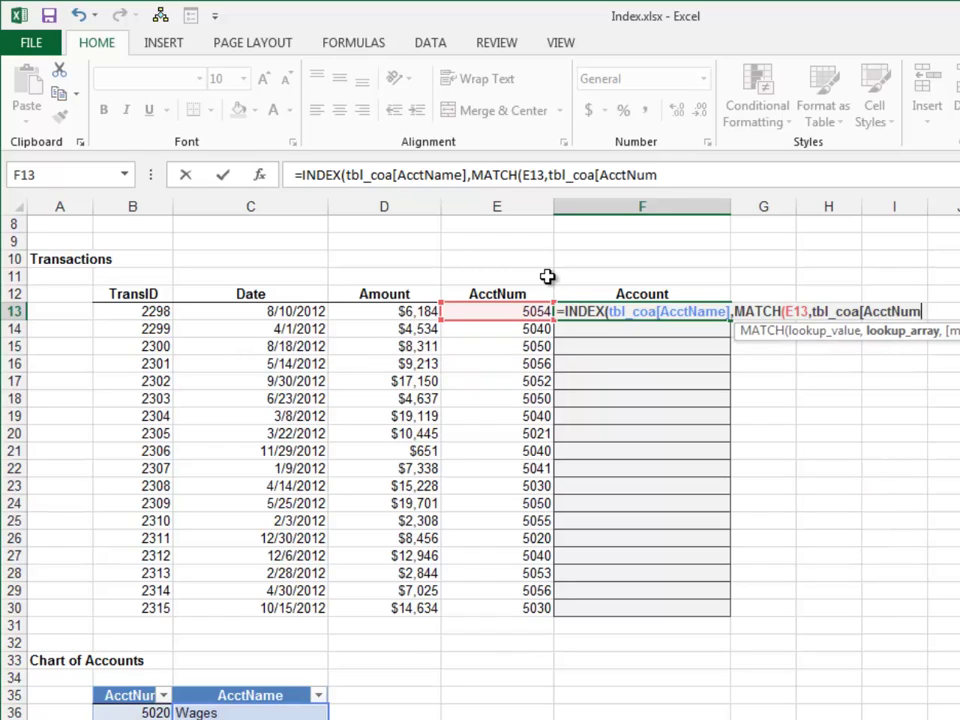
{"action": "type", "text": "],0))"}
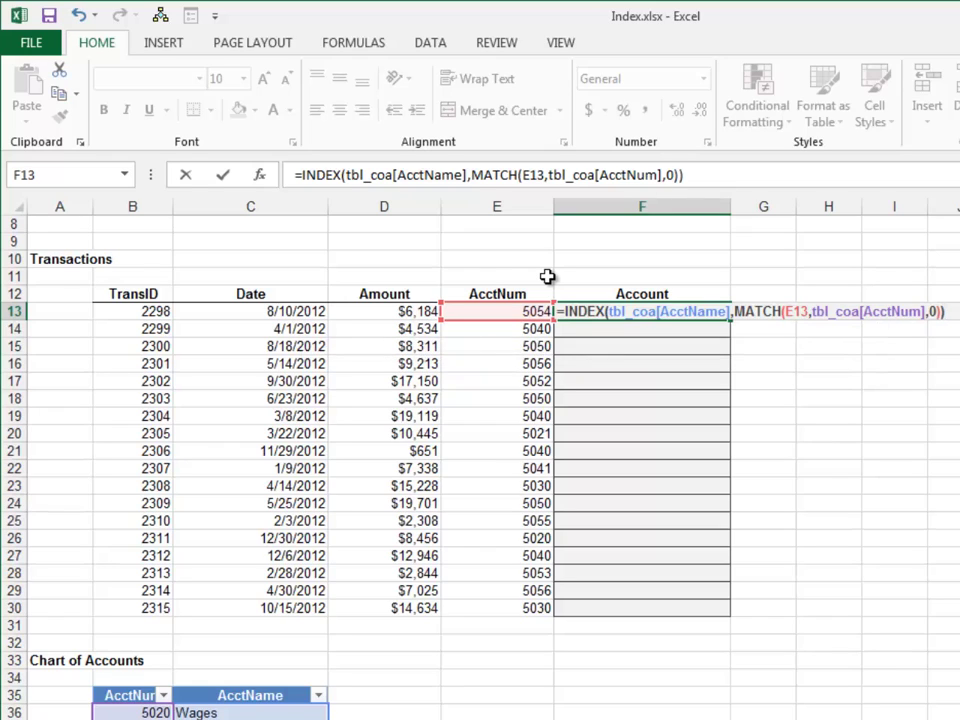
{"action": "key", "text": "Return"}
Step: Copy the account lookup down the whole Account column
{"action": "key", "text": "Up"}
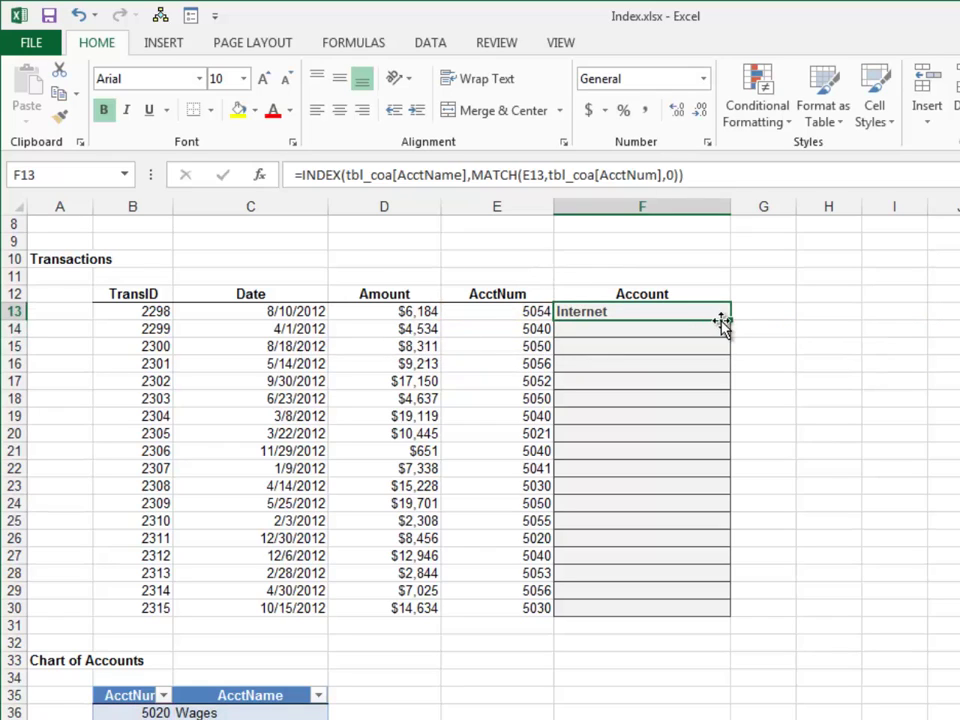
{"action": "double_click", "coordinate": [721, 320]}
{"action": "left_click", "coordinate": [782, 324]}
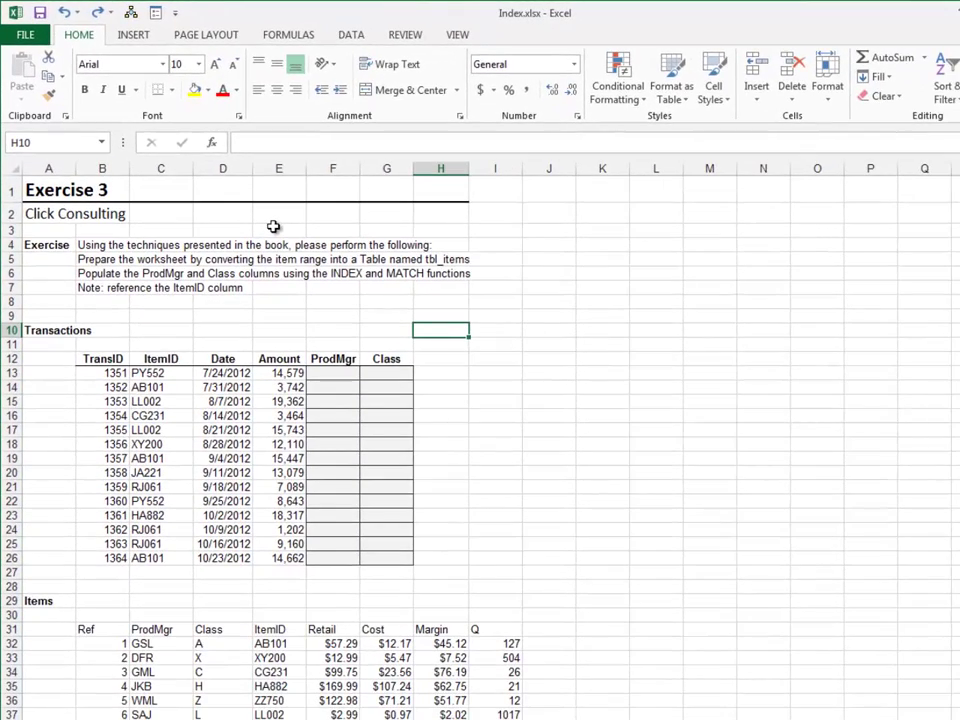
Step: Convert the Items range into a table named tbl_items
{"action": "key", "text": "ctrl+Down"}
{"action": "key", "text": "ctrl+t"}
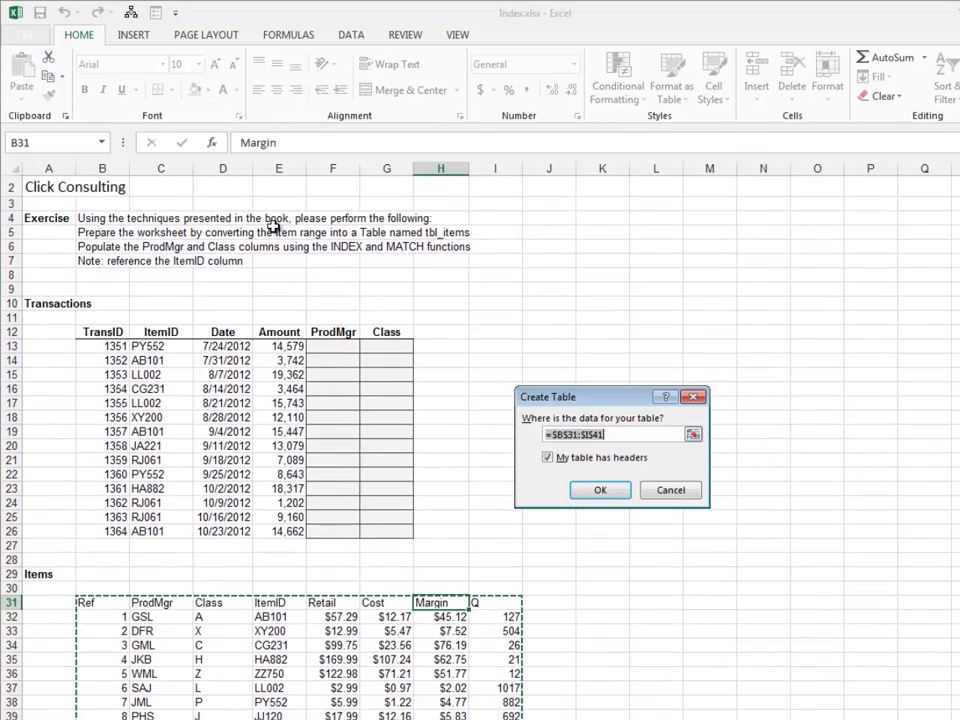
{"action": "key", "text": "Return"}
{"action": "key", "text": "alt+j"}
{"action": "type", "text": "tatbl"}
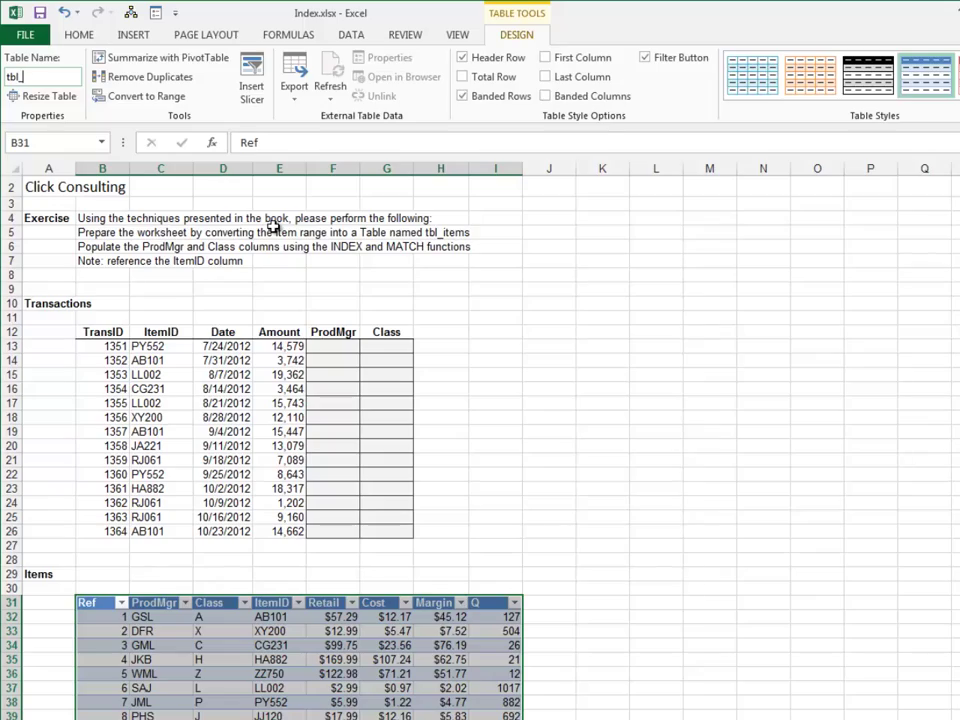
{"action": "type", "text": "_items"}
{"action": "key", "text": "Return"}
Step: In the first ProdMgr cell F13, start =INDEX(tbl_items[ProdMgr], ...
{"action": "key", "text": "Up"}
{"action": "key", "text": "Up"}
{"action": "key", "text": "ctrl+Up"}
{"action": "key", "text": "ctrl+Up"}
{"action": "key", "text": "ctrl+Right"}
{"action": "key", "text": "Left"}
{"action": "key", "text": "Down"}
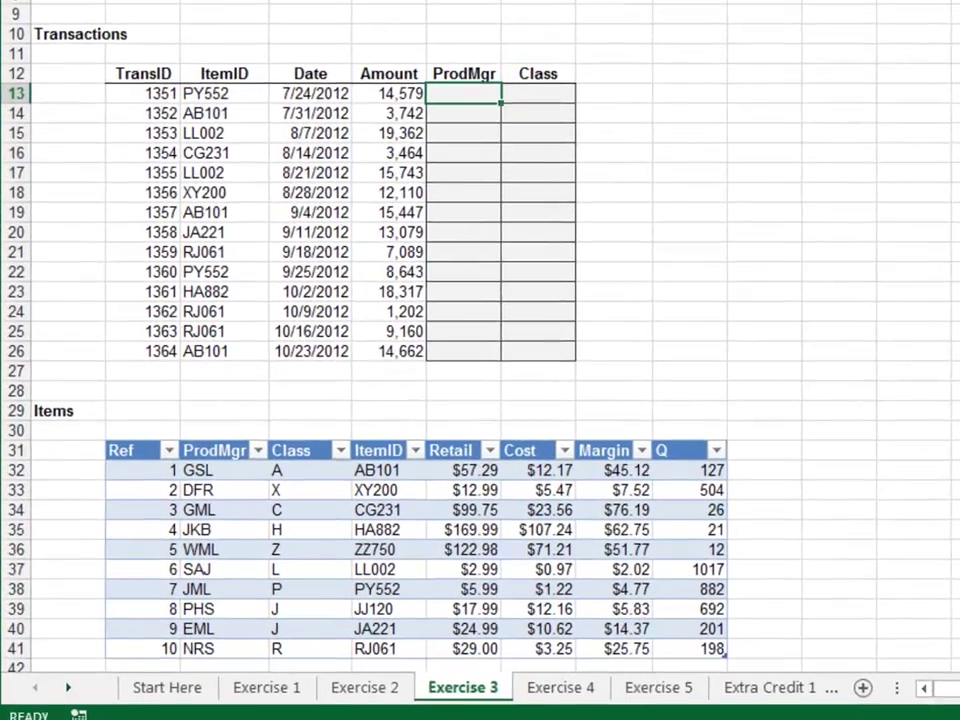
{"action": "type", "text": "=ind"}
{"action": "key", "text": "Tab"}
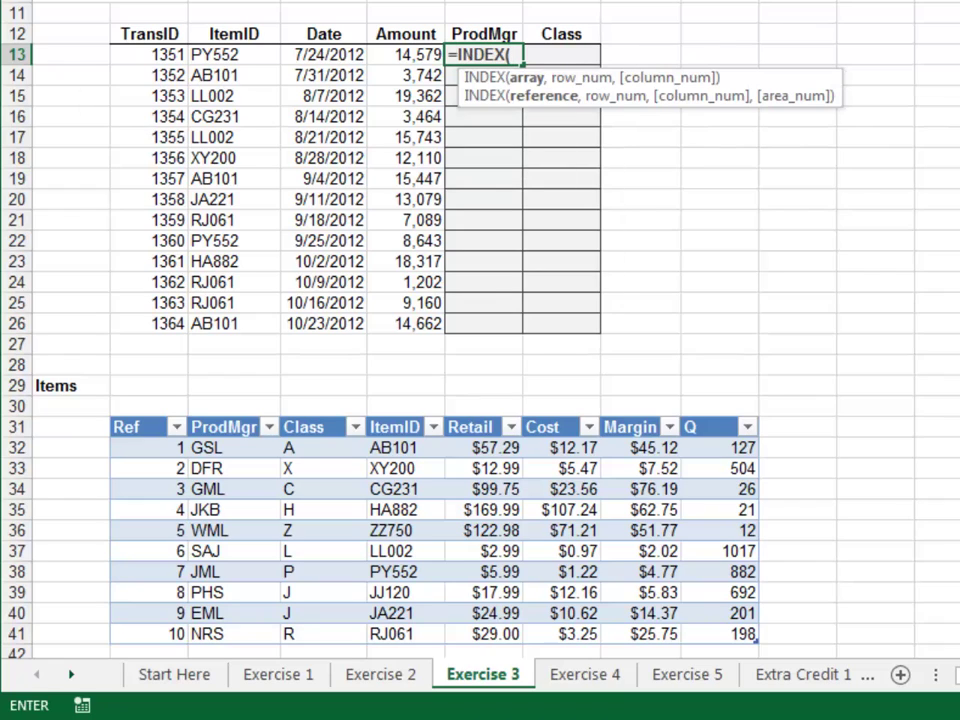
{"action": "type", "text": "tb"}
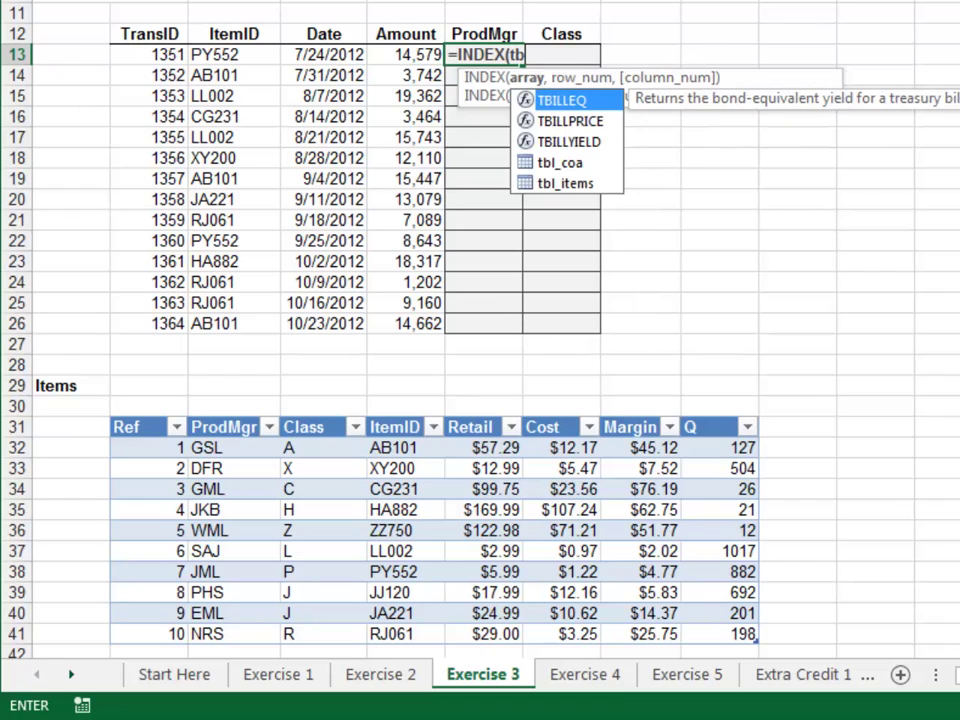
{"action": "key", "text": "Down"}
{"action": "key", "text": "Down"}
{"action": "key", "text": "Down"}
{"action": "key", "text": "Down"}
{"action": "key", "text": "Tab"}
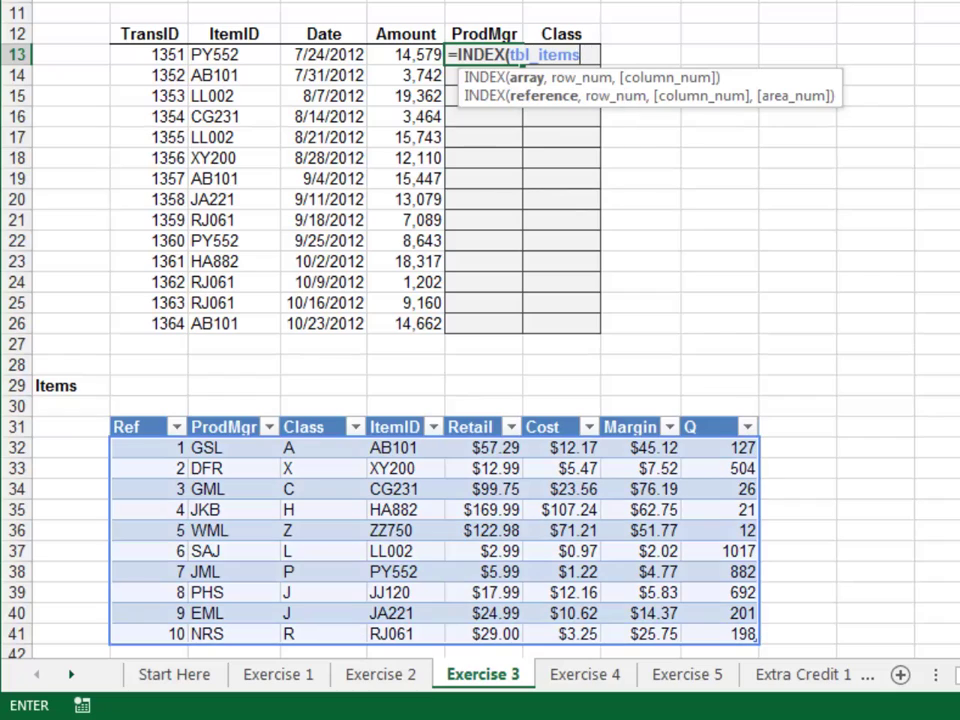
{"action": "type", "text": "["}
{"action": "key", "text": "Down"}
{"action": "key", "text": "Tab"}
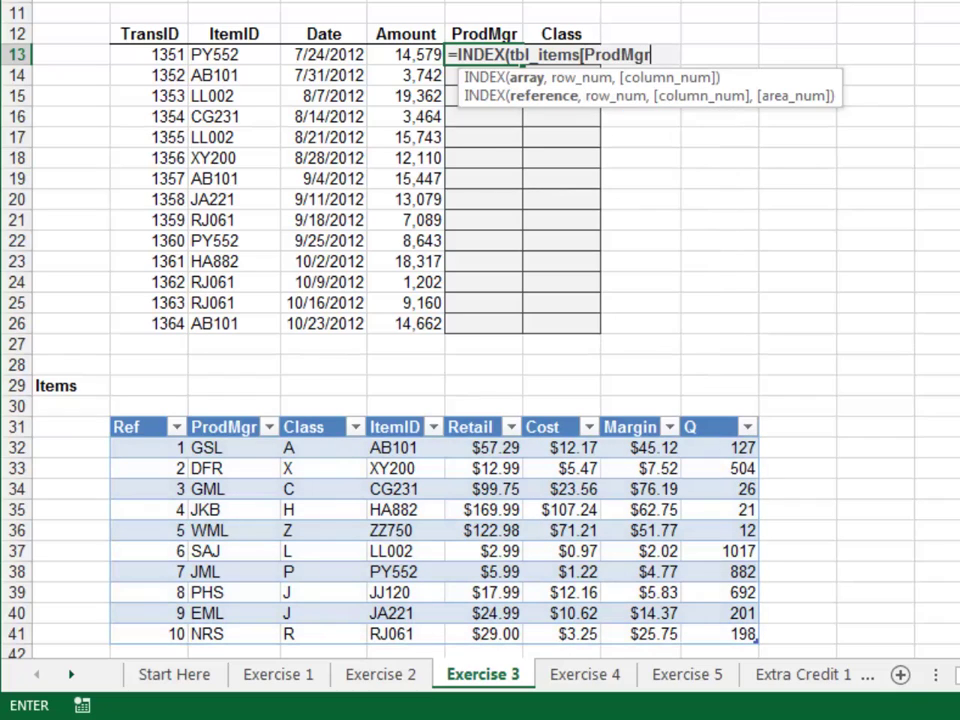
{"action": "type", "text": "],"}
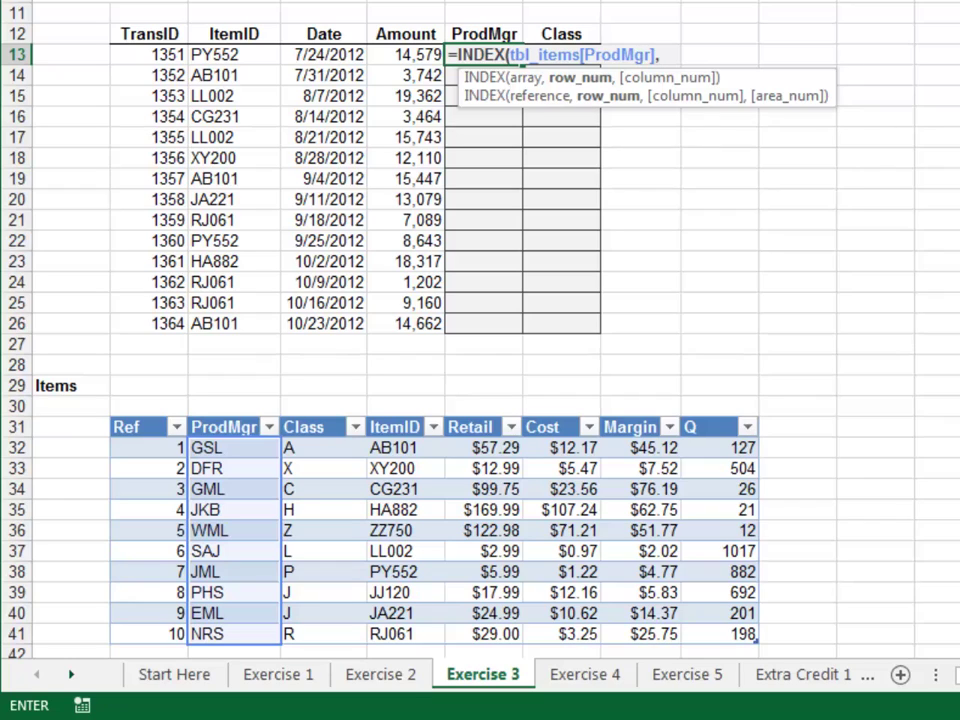
{"action": "type", "text": "mat"}
Step: Complete it with MATCH(C13,tbl_items[ItemID],0) so it returns JML for PY552
{"action": "key", "text": "Tab"}
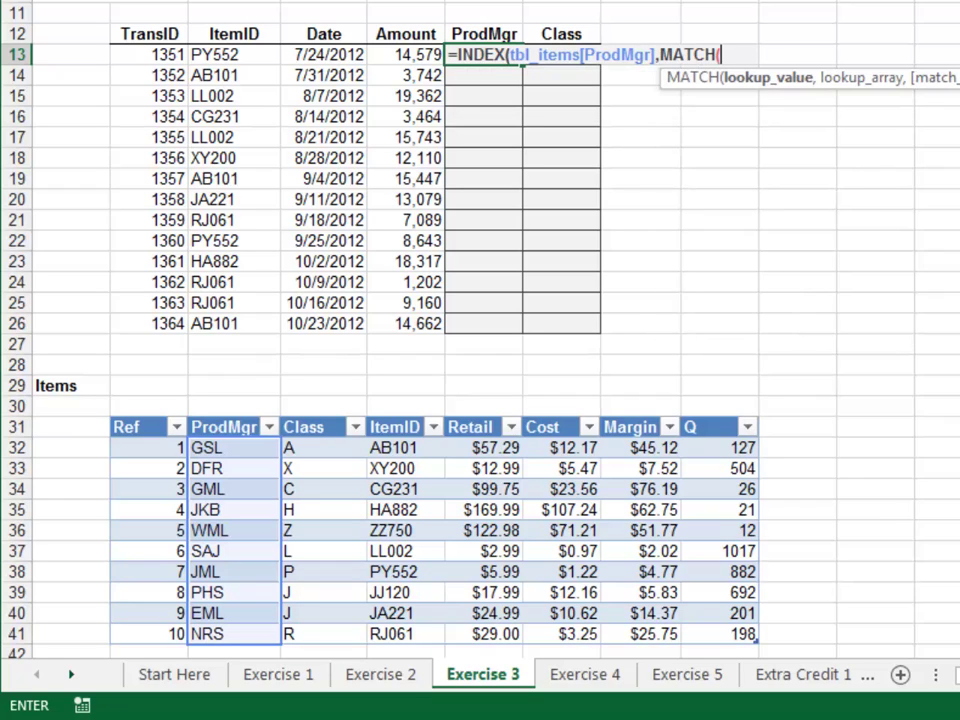
{"action": "key", "text": "Left"}
{"action": "key", "text": "Left"}
{"action": "key", "text": "Left"}
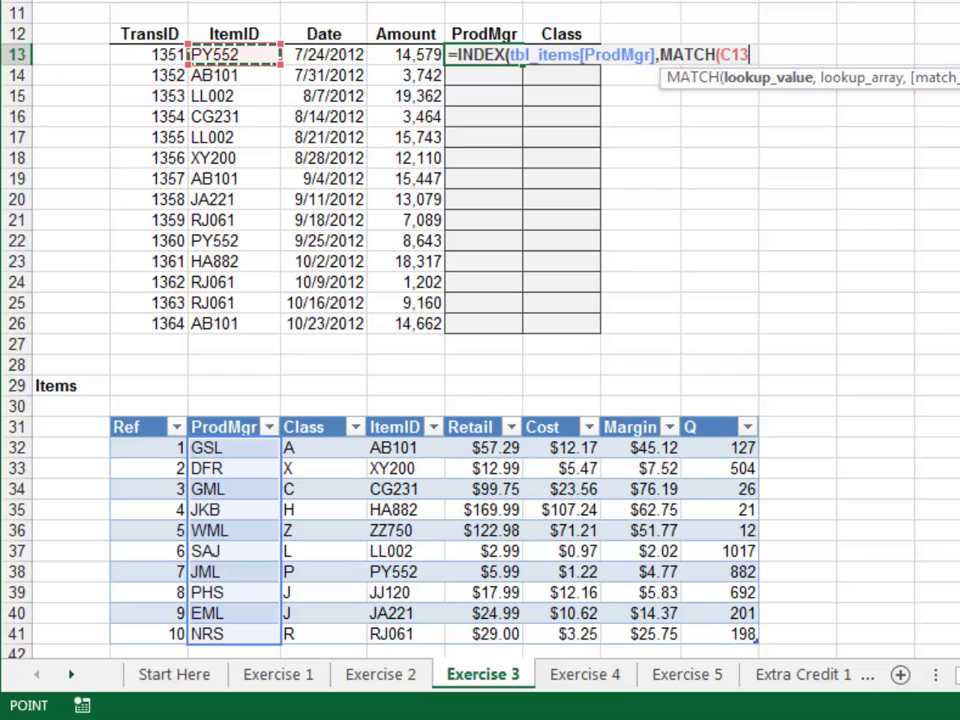
{"action": "type", "text": ",tbl"}
{"action": "key", "text": "Down"}
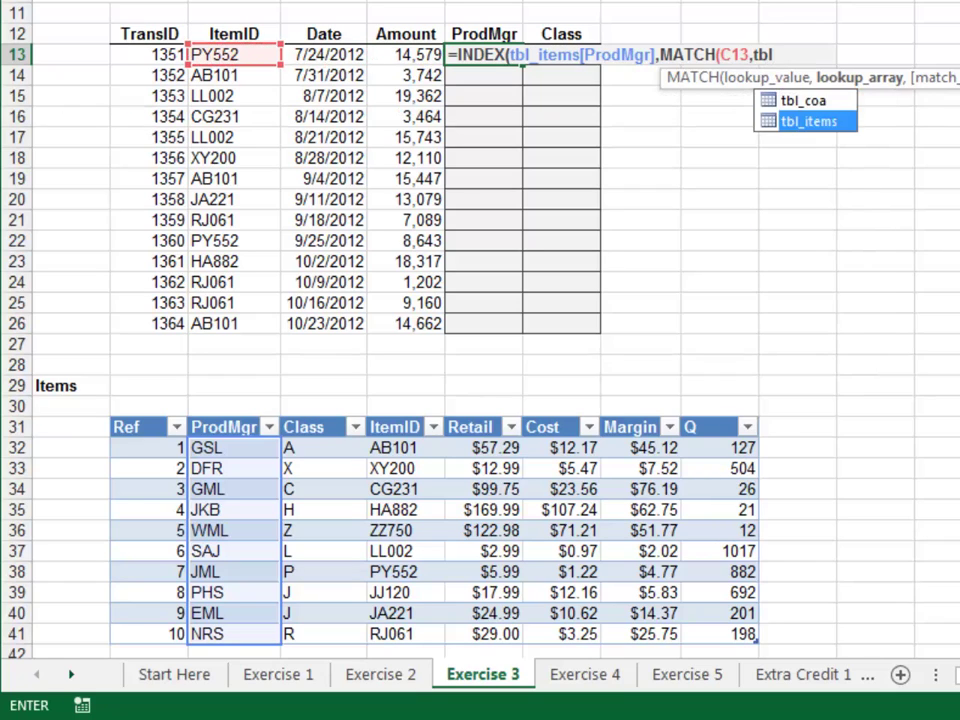
{"action": "key", "text": "Tab"}
{"action": "type", "text": "["}
{"action": "key", "text": "Down"}
{"action": "key", "text": "Down"}
{"action": "key", "text": "Down"}
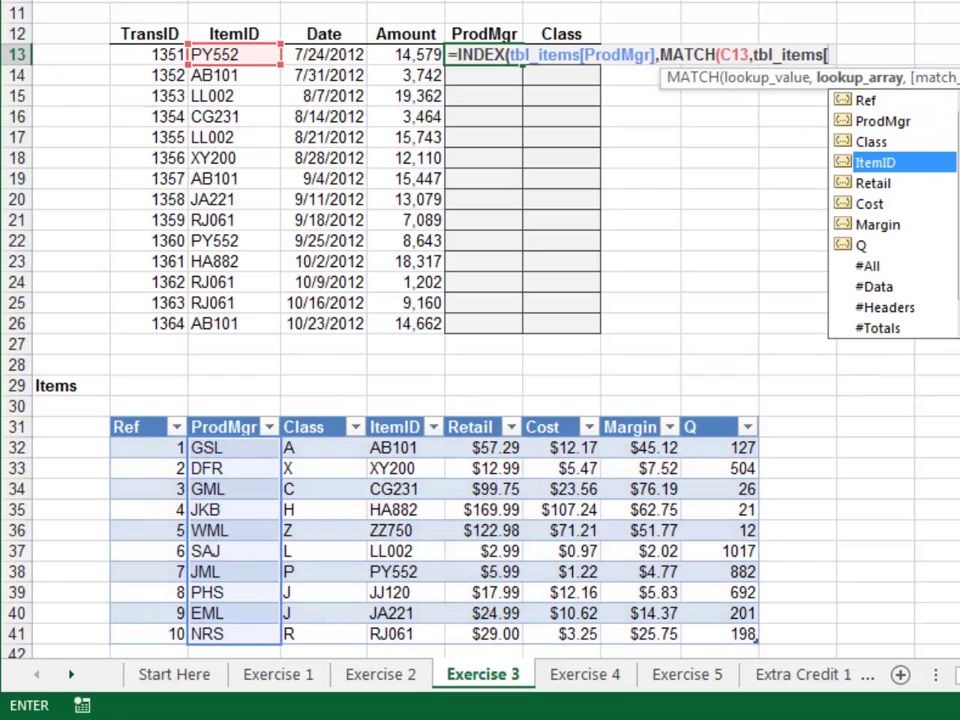
{"action": "key", "text": "Tab"}
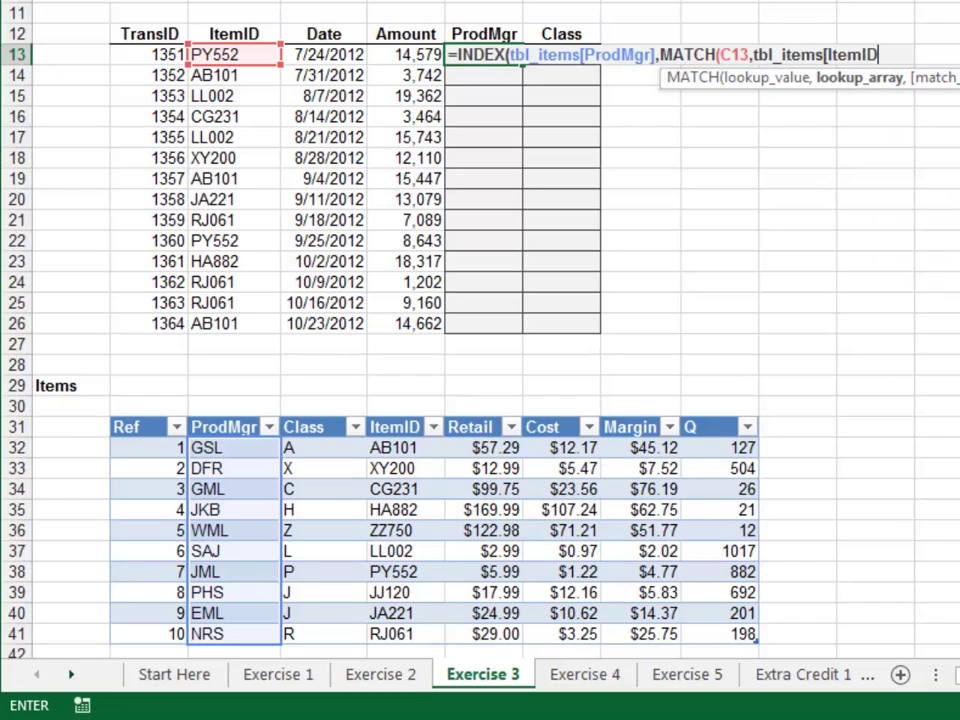
{"action": "type", "text": "],0))"}
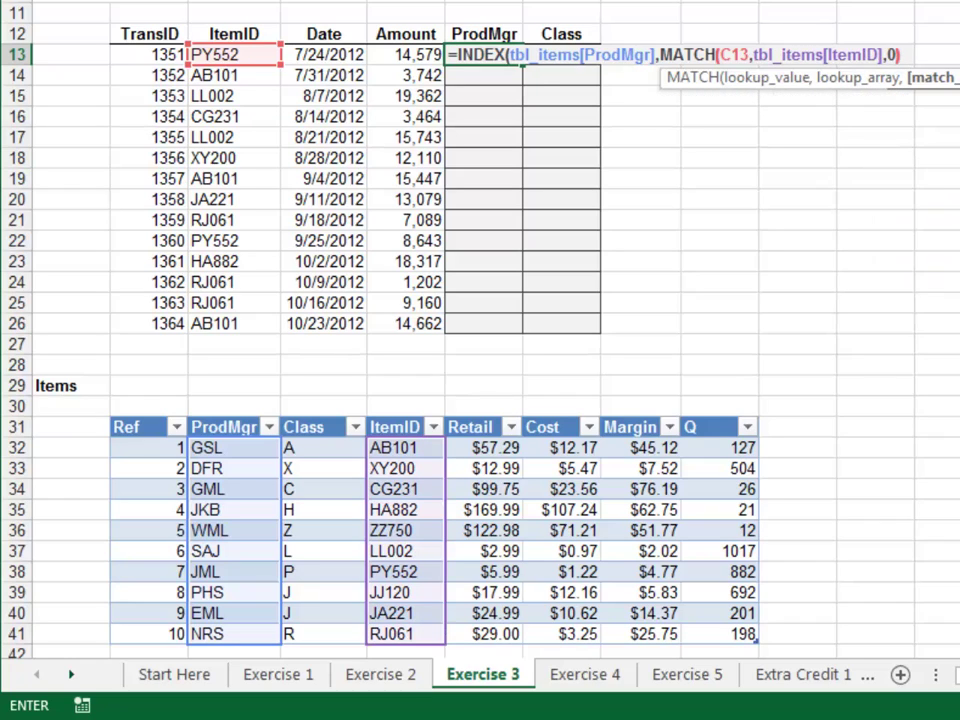
{"action": "key", "text": "Return"}
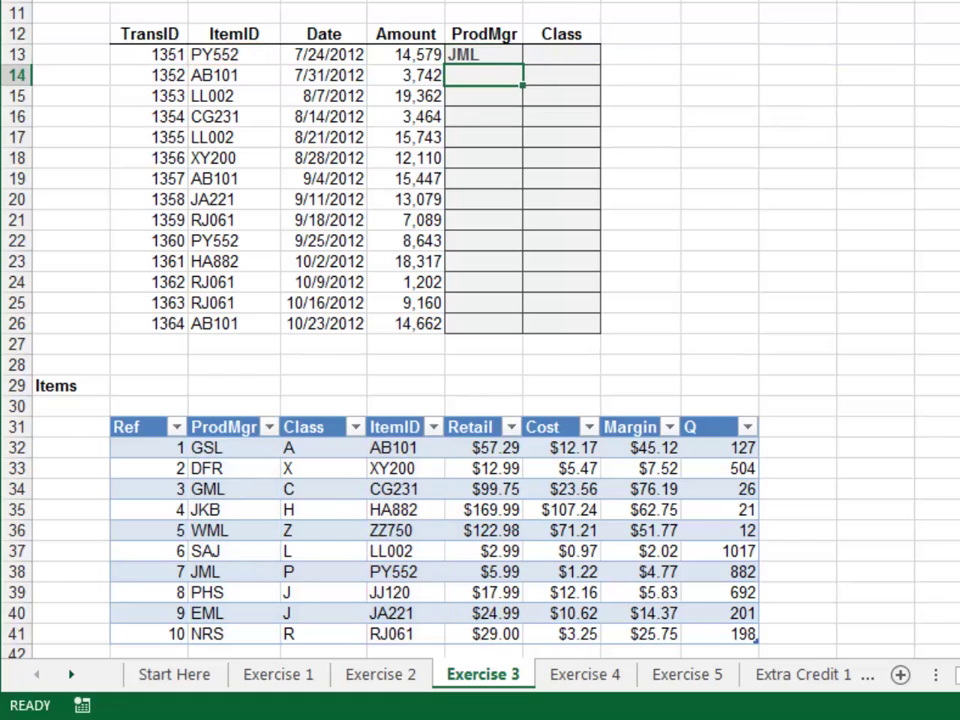
{"action": "left_click", "coordinate": [483, 52]}
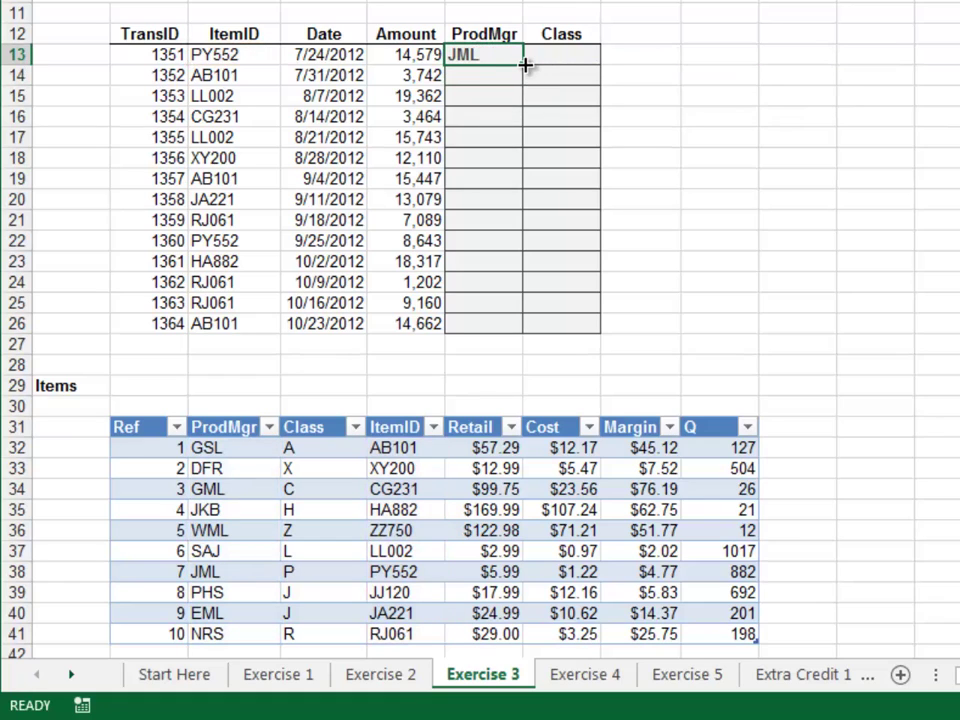
Step: Fill the ProdMgr lookup down to row 26 and begin =INDEX(tbl_items[Class], ... in the first Class cell
{"action": "double_click", "coordinate": [524, 63]}
{"action": "left_click", "coordinate": [560, 56]}
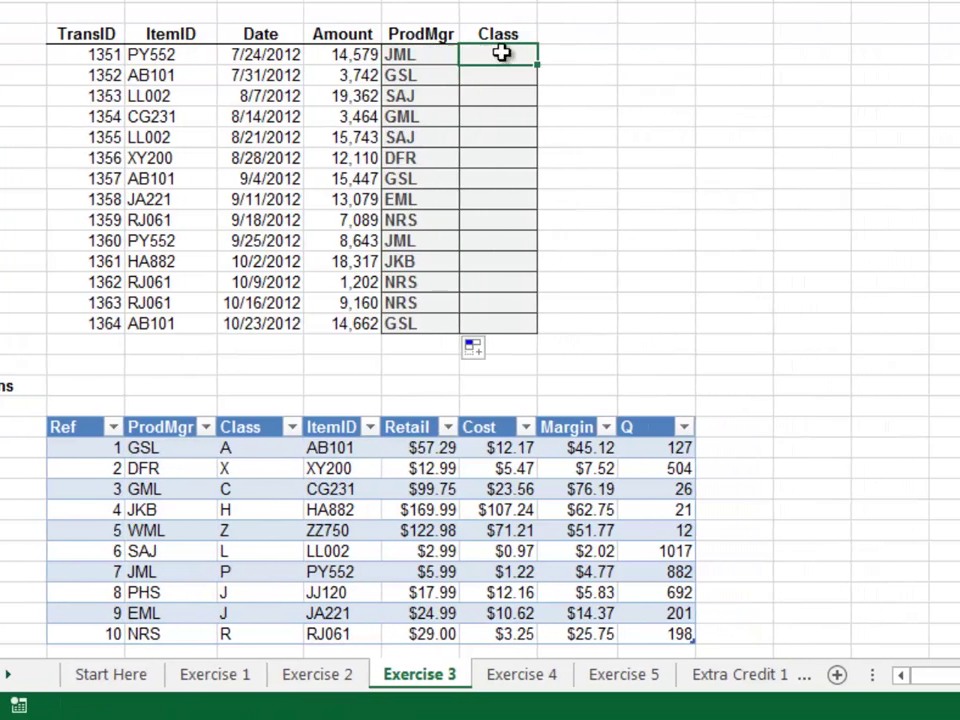
{"action": "type", "text": "=ind"}
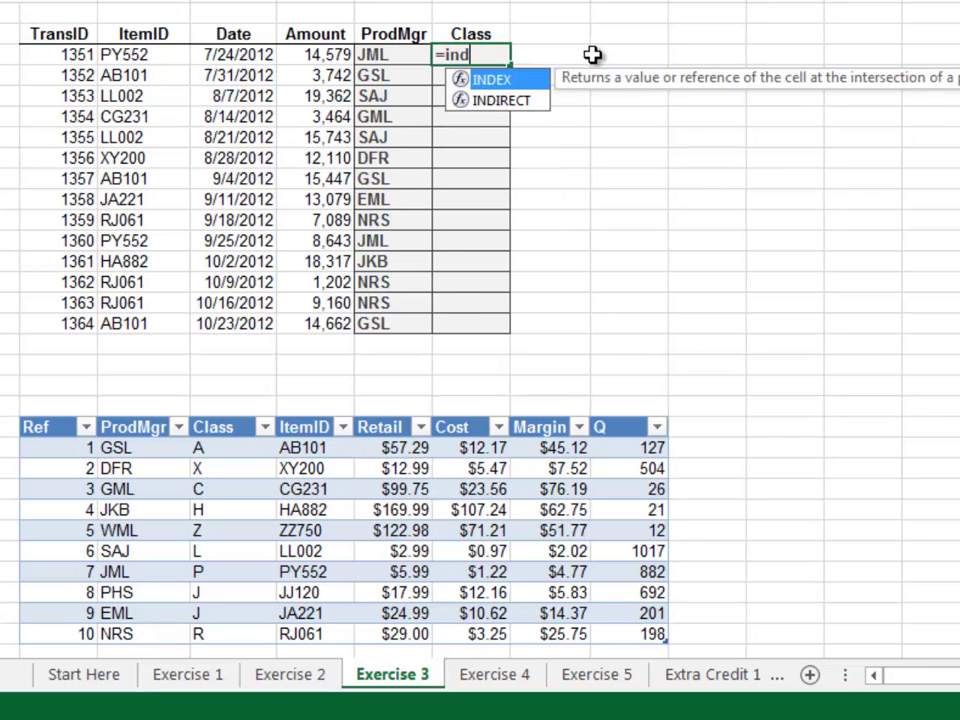
{"action": "key", "text": "Tab"}
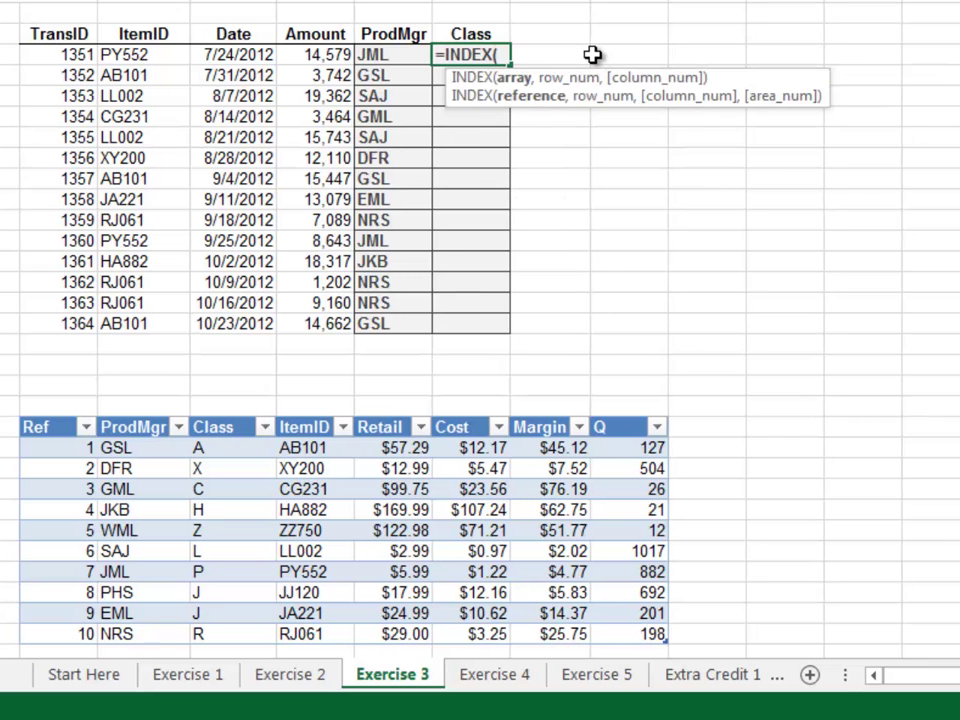
{"action": "type", "text": "tbl"}
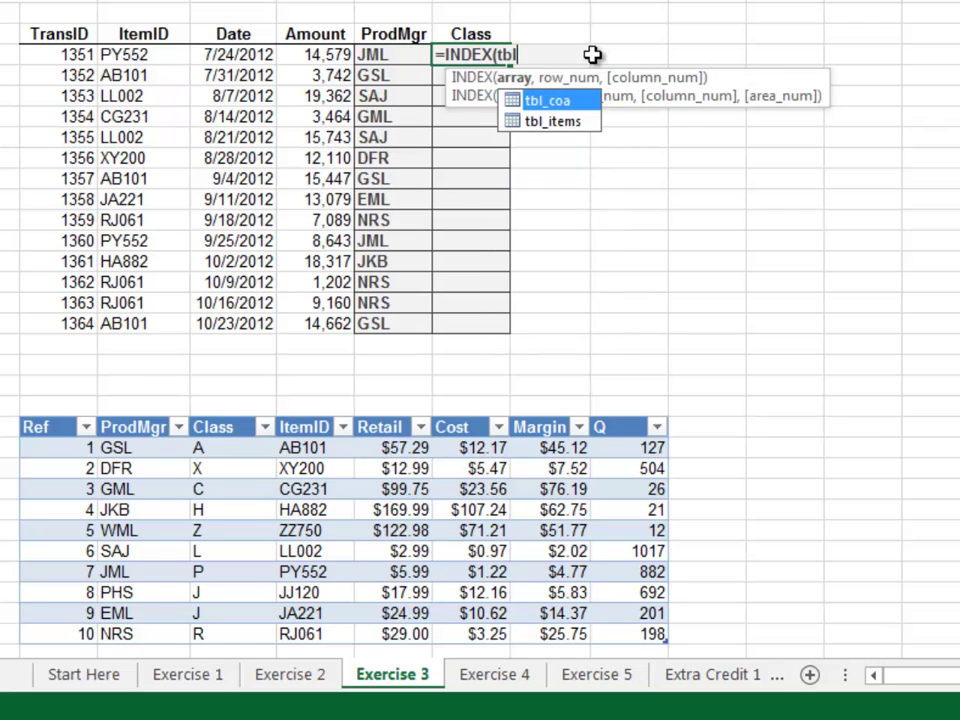
{"action": "key", "text": "Down"}
{"action": "key", "text": "Tab"}
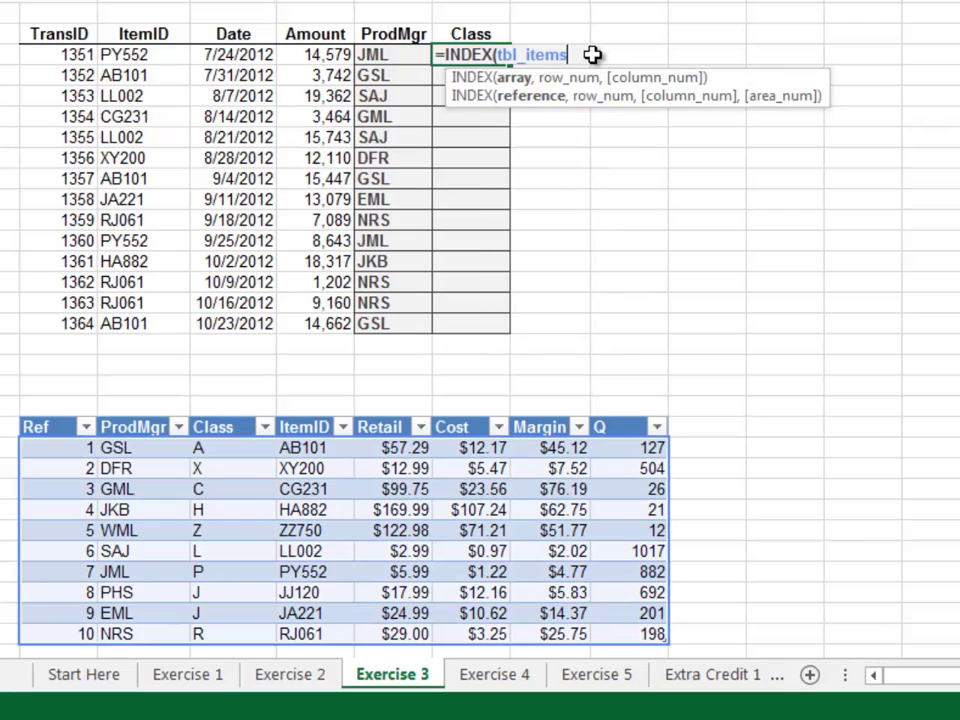
{"action": "type", "text": "["}
{"action": "key", "text": "Down"}
{"action": "key", "text": "Down"}
{"action": "key", "text": "Tab"}
{"action": "type", "text": "],mat"}
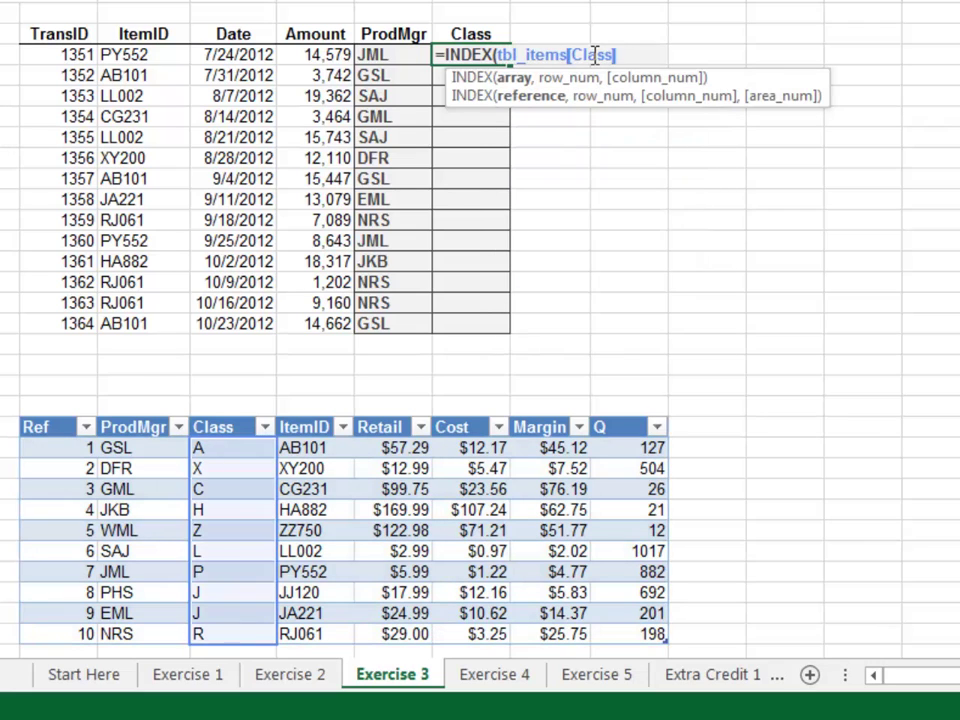
Step: Finish the Class lookup with MATCH(C13,tbl_items[ItemID],0) and commit it
{"action": "key", "text": "Tab"}
{"action": "key", "text": "Left"}
{"action": "key", "text": "Left"}
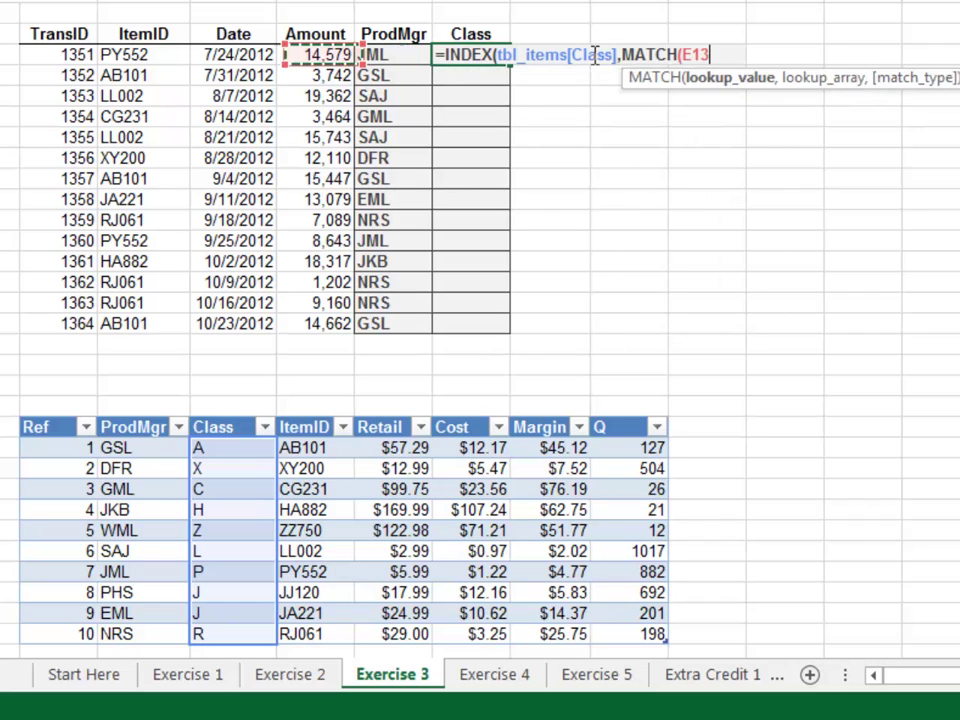
{"action": "key", "text": "Left"}
{"action": "key", "text": "Left"}
{"action": "type", "text": ",tbl"}
{"action": "key", "text": "Down"}
{"action": "key", "text": "Tab"}
{"action": "type", "text": "["}
{"action": "key", "text": "Down"}
{"action": "key", "text": "Down"}
{"action": "key", "text": "Down"}
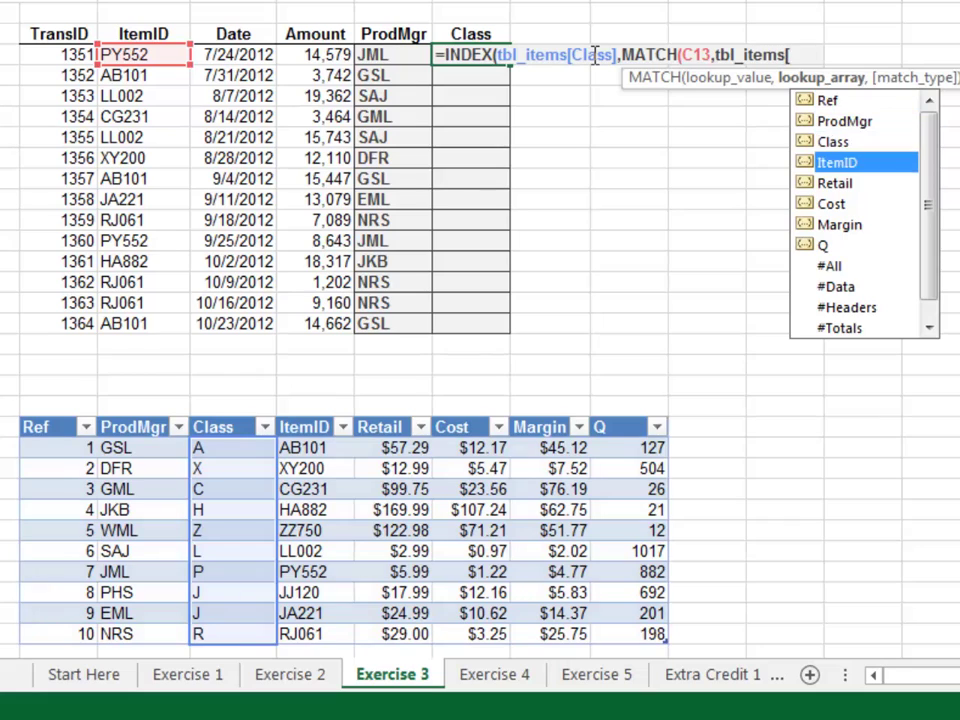
{"action": "key", "text": "Tab"}
{"action": "type", "text": "],0"}
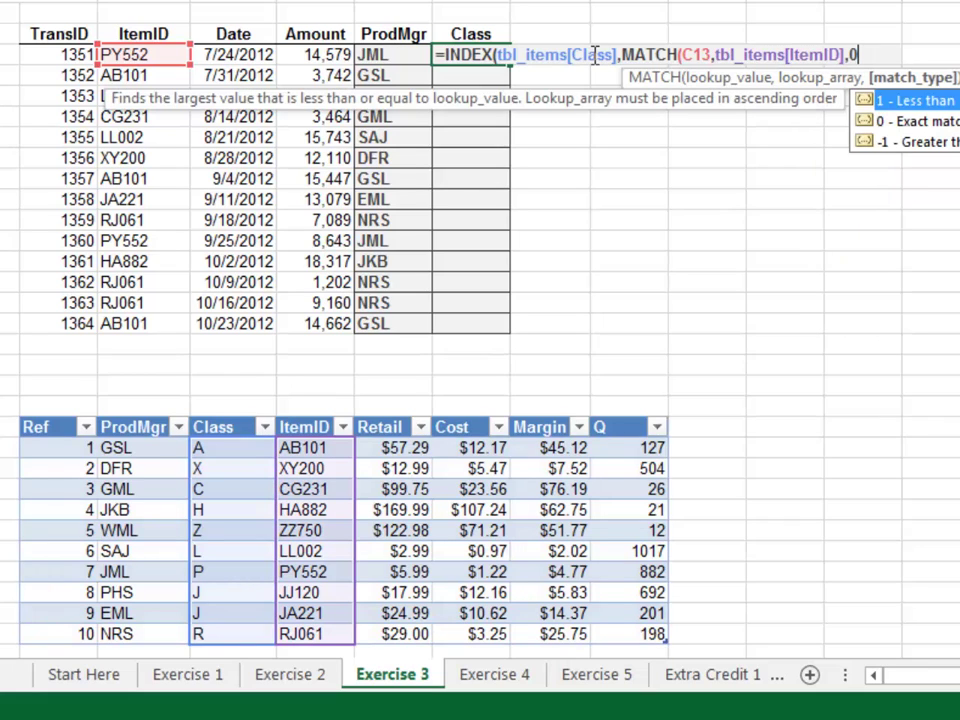
{"action": "type", "text": "))"}
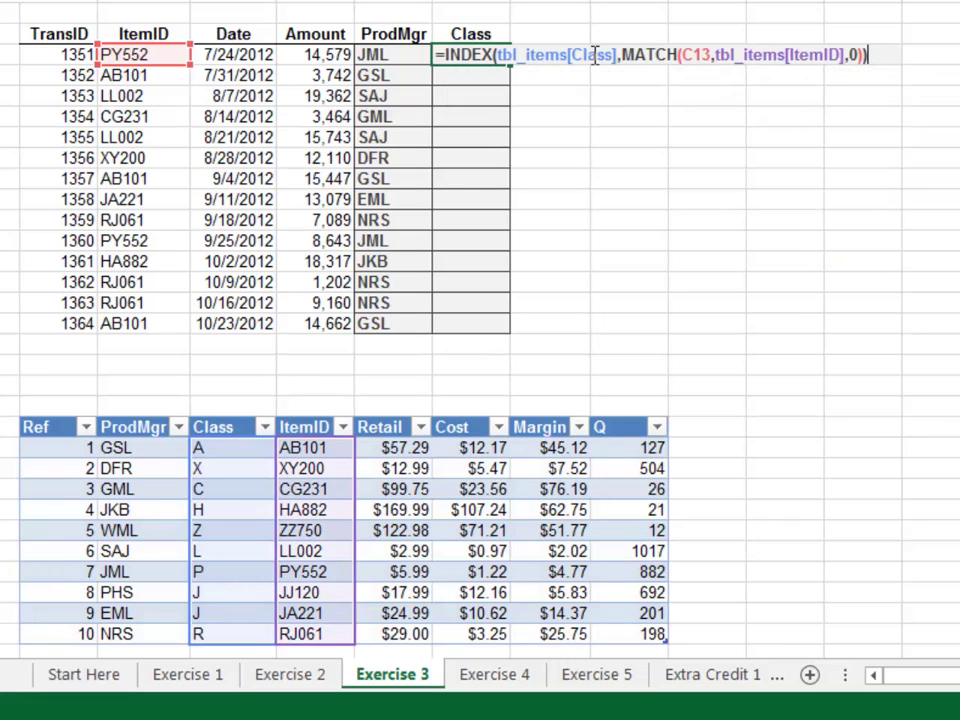
{"action": "key", "text": "Return"}
Step: Copy the Class formula down the entire Class column
{"action": "left_click", "coordinate": [487, 59]}
{"action": "double_click", "coordinate": [510, 63]}
{"action": "left_click", "coordinate": [566, 57]}
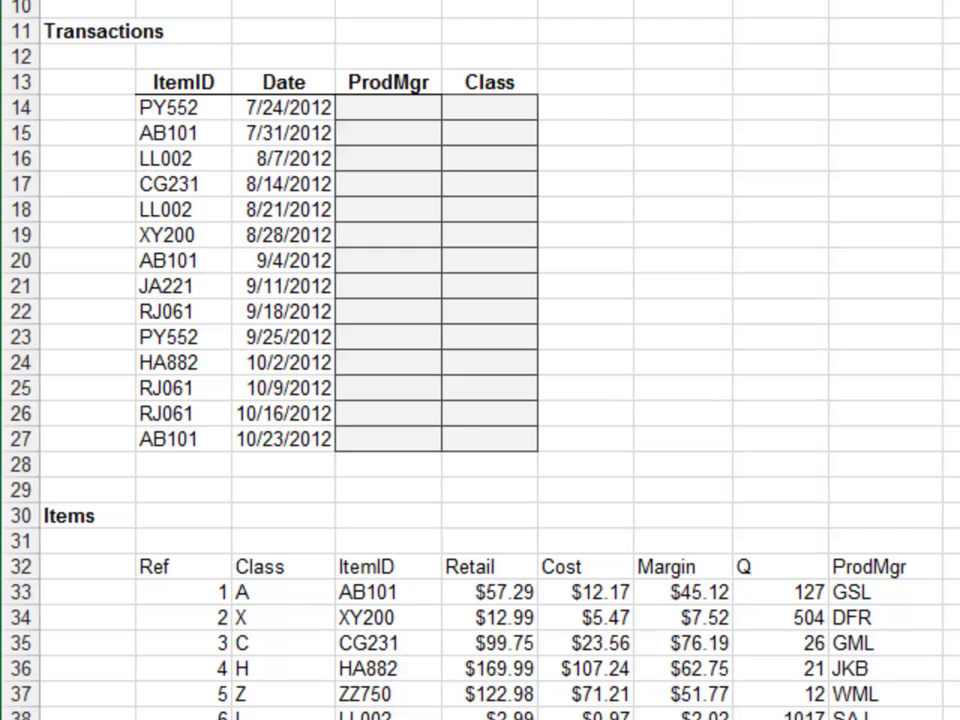
Step: On Exercise 4, convert the Items list into a table and begin naming it tbl_item_lookup
{"action": "left_click", "coordinate": [585, 440]}
{"action": "left_click", "coordinate": [585, 566]}
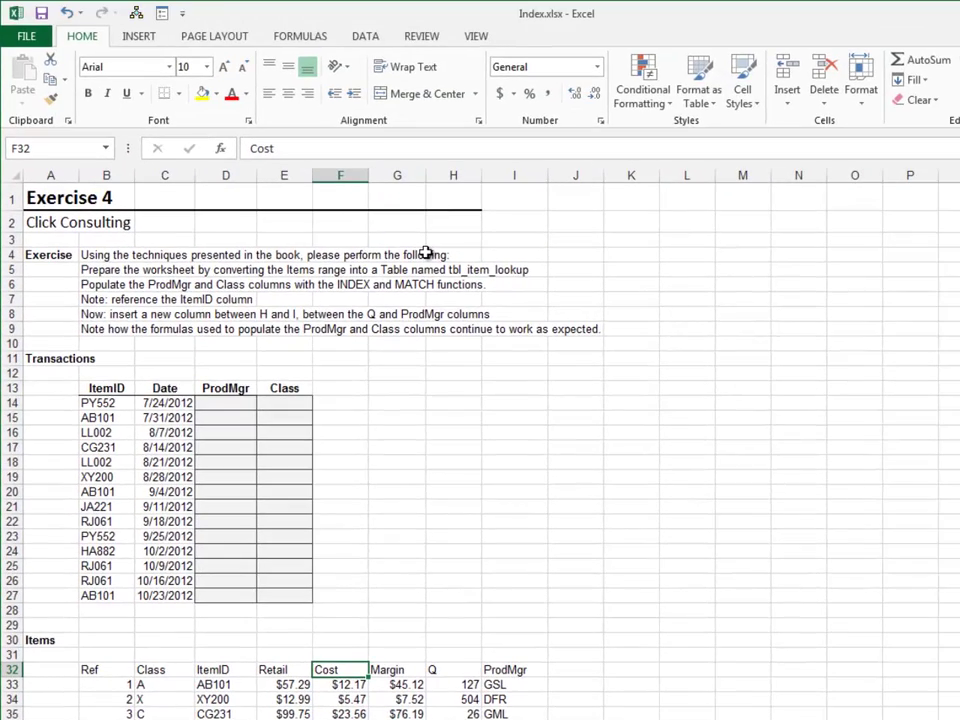
{"action": "key", "text": "ctrl+t"}
{"action": "key", "text": "Return"}
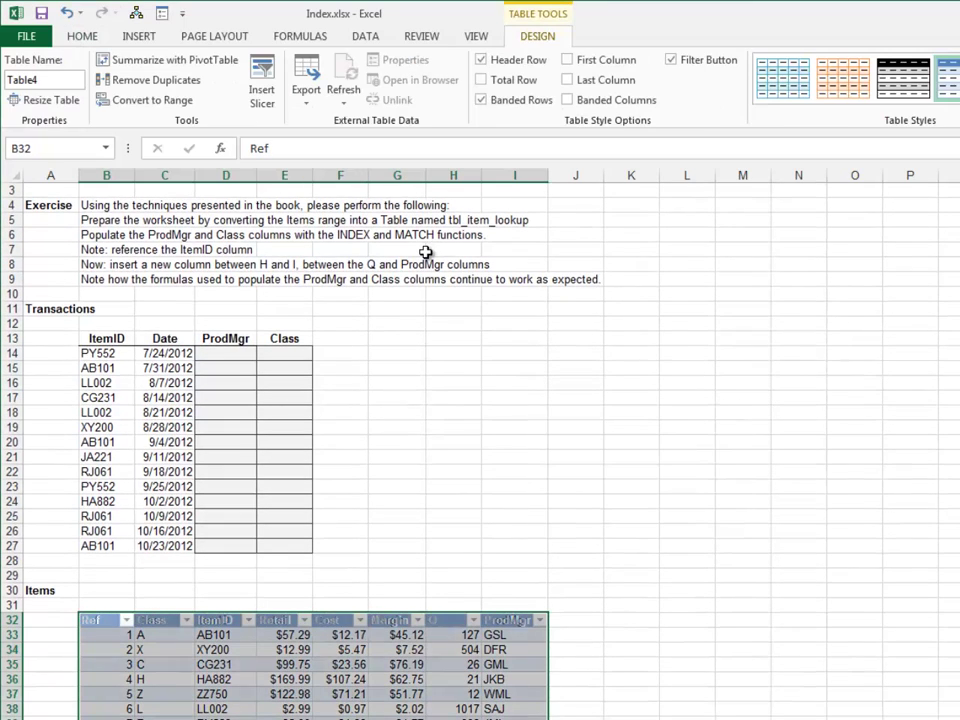
{"action": "key", "text": "alt+j"}
{"action": "type", "text": "tatb"}
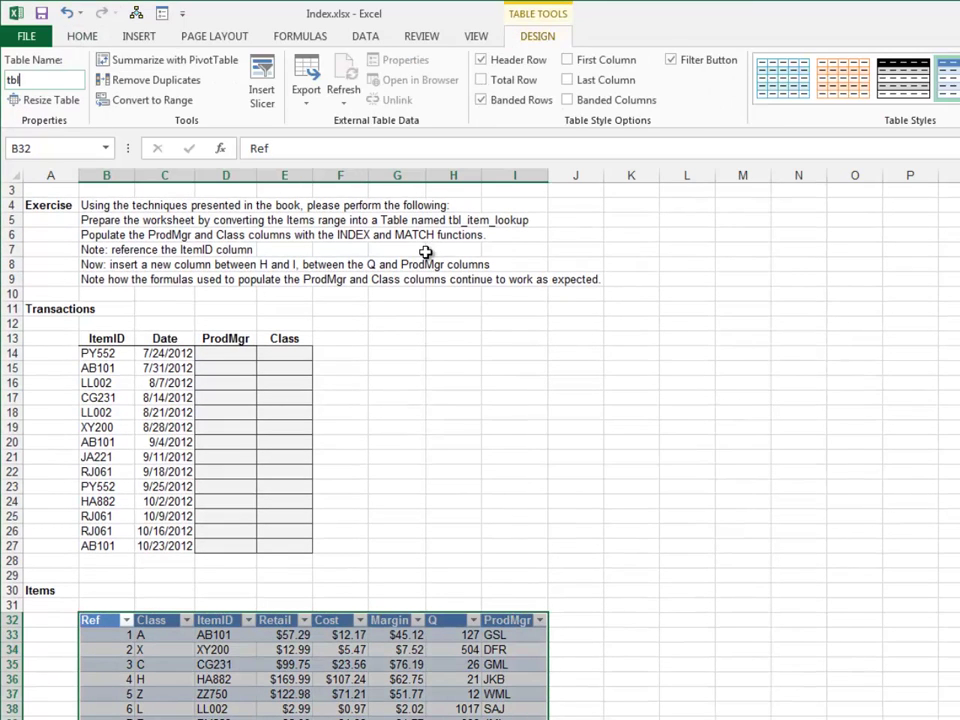
{"action": "type", "text": "l_item_lookup"}
Step: Confirm the tbl_item_lookup name and start =INDEX(tbl_item_lookup[ProdMgr], ... in D14
{"action": "key", "text": "Return"}
{"action": "key", "text": "ctrl+Up"}
{"action": "key", "text": "ctrl+Up"}
{"action": "key", "text": "Down"}
{"action": "key", "text": "Right"}
{"action": "key", "text": "Right"}
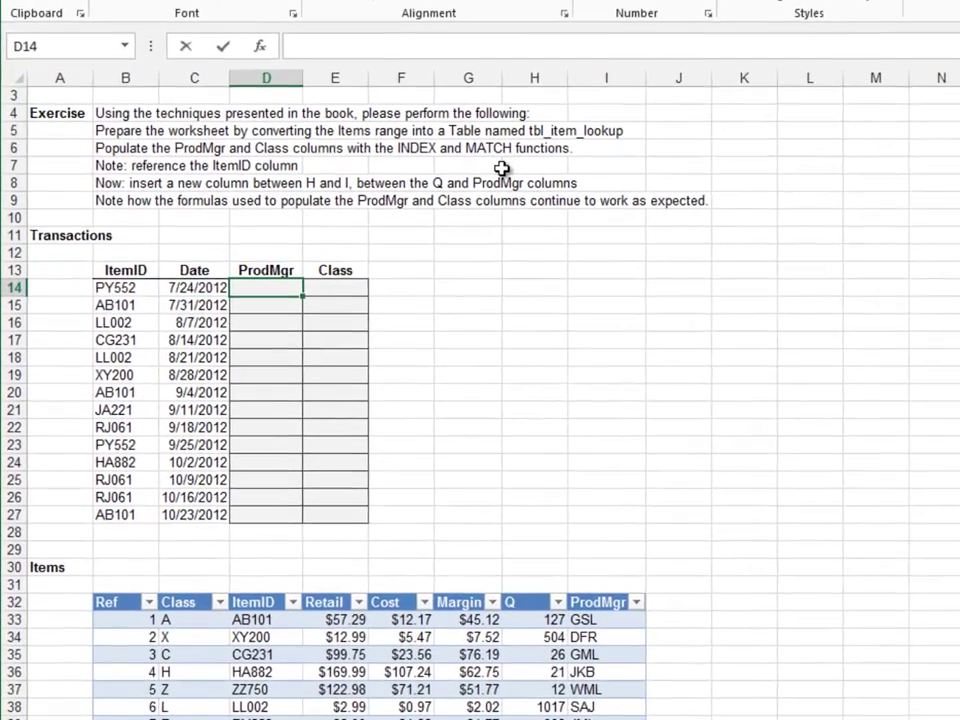
{"action": "type", "text": "=ind"}
{"action": "key", "text": "Tab"}
{"action": "type", "text": "tbl"}
{"action": "key", "text": "Down"}
{"action": "key", "text": "Tab"}
{"action": "type", "text": "["}
{"action": "key", "text": "Down"}
{"action": "key", "text": "Down"}
{"action": "key", "text": "Down"}
{"action": "key", "text": "Down"}
{"action": "key", "text": "Down"}
{"action": "key", "text": "Down"}
{"action": "key", "text": "Down"}
{"action": "key", "text": "Tab"}
Step: Complete it with MATCH(B14,tbl_item_lookup[ItemID],0) so D14 returns JML
{"action": "type", "text": "],mat"}
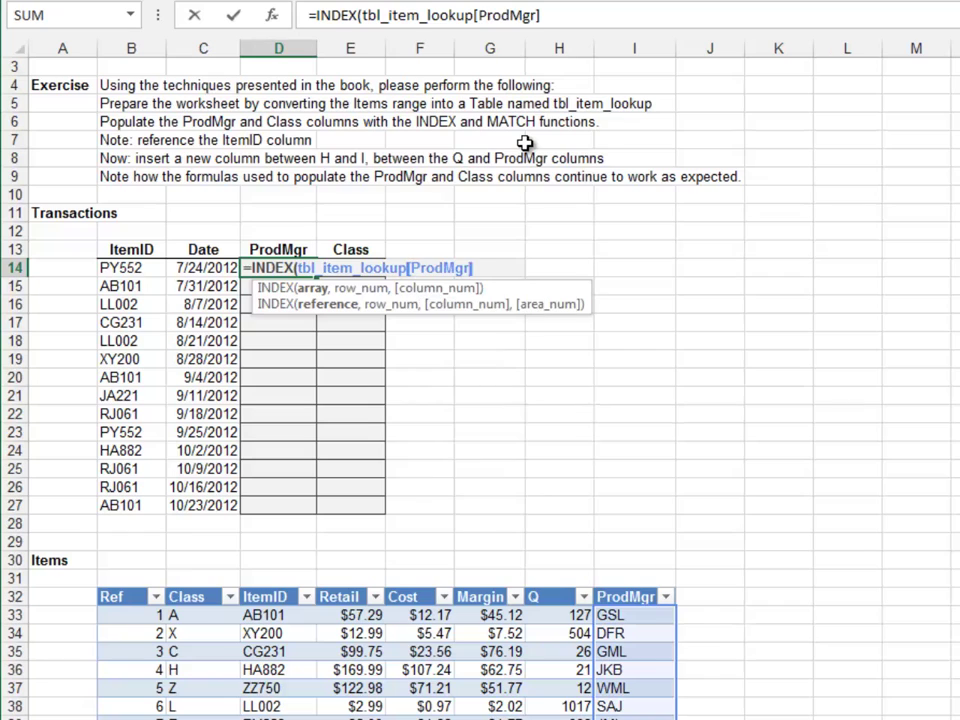
{"action": "key", "text": "Tab"}
{"action": "key", "text": "Left"}
{"action": "key", "text": "Left"}
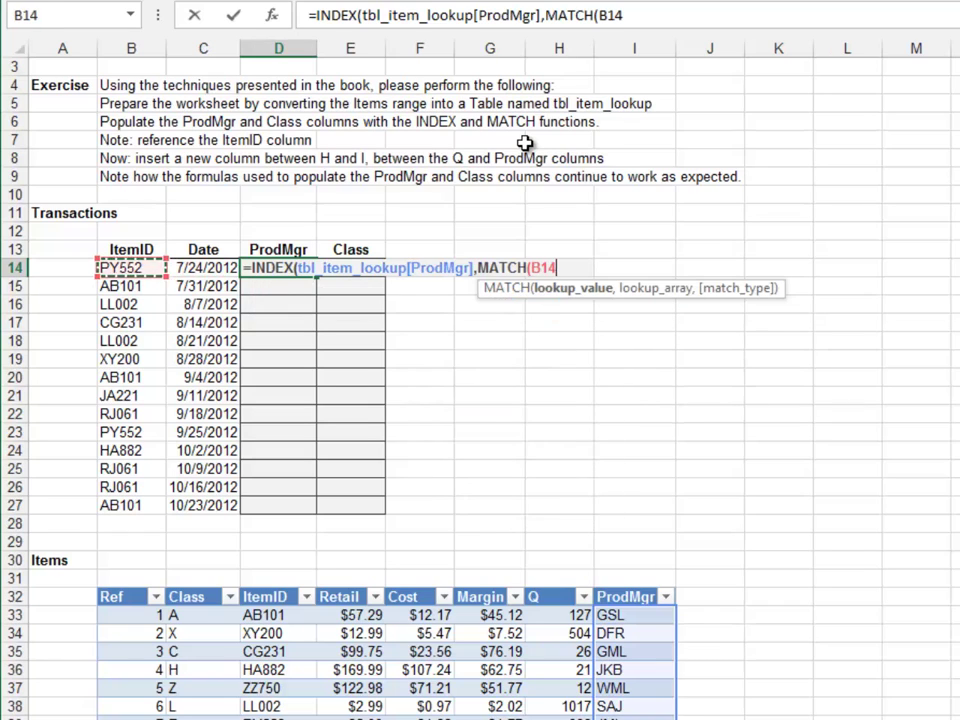
{"action": "type", "text": ",tbl"}
{"action": "key", "text": "Down"}
{"action": "key", "text": "Tab"}
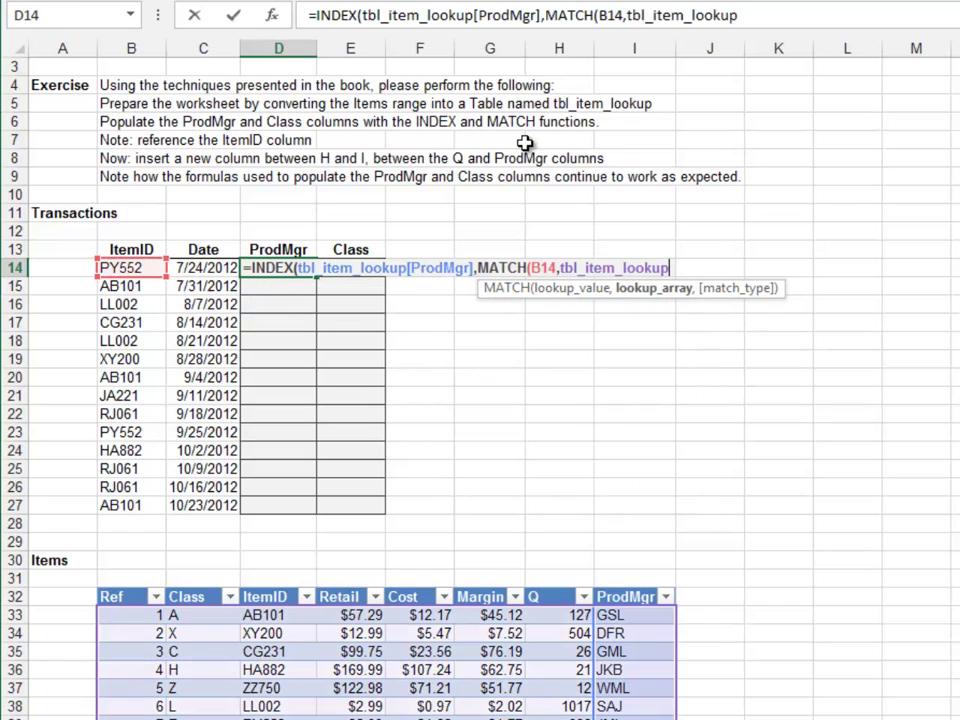
{"action": "type", "text": "["}
{"action": "key", "text": "Down"}
{"action": "key", "text": "Down"}
{"action": "key", "text": "Tab"}
{"action": "type", "text": "],0))"}
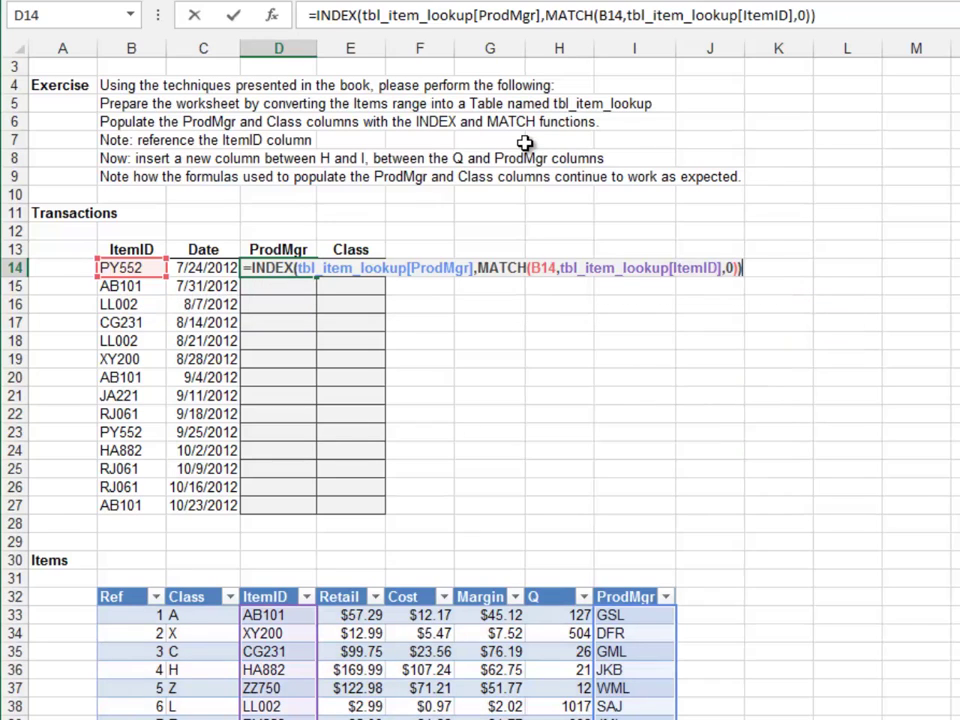
{"action": "key", "text": "Return"}
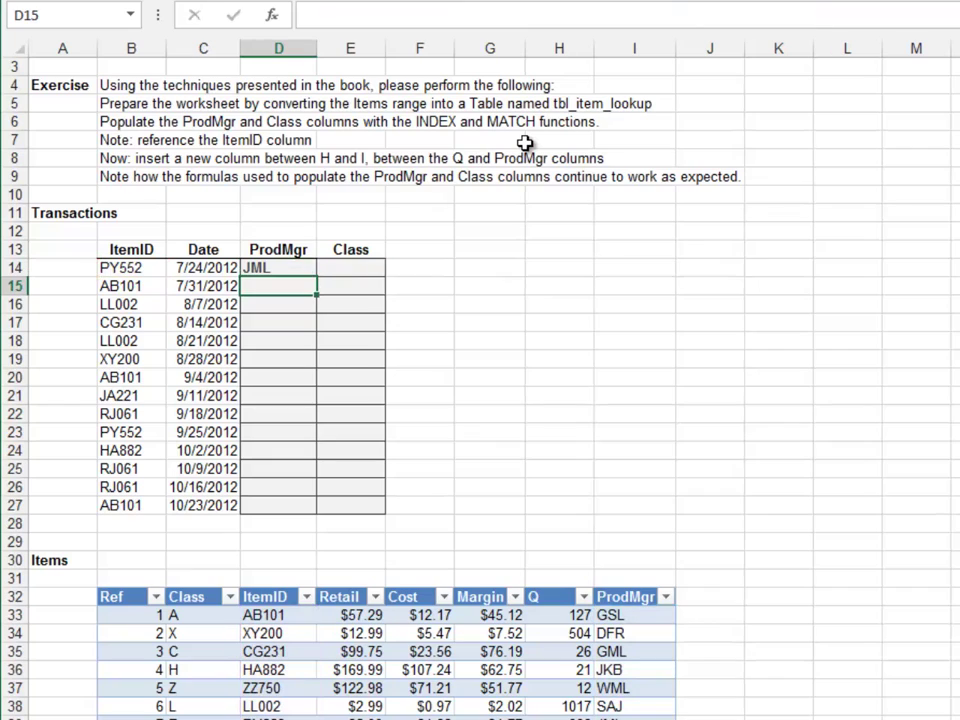
Step: Begin the E14 Class formula as =INDEX(tbl_item_lookup[Class], followed by a MATCH
{"action": "key", "text": "Up"}
{"action": "key", "text": "Right"}
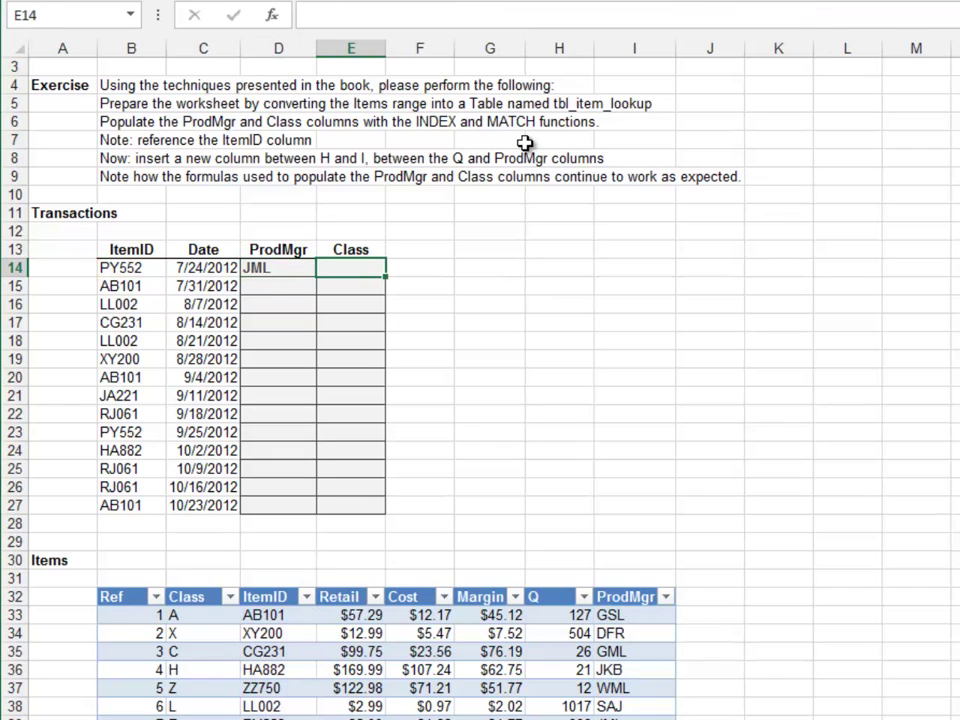
{"action": "type", "text": "=ind"}
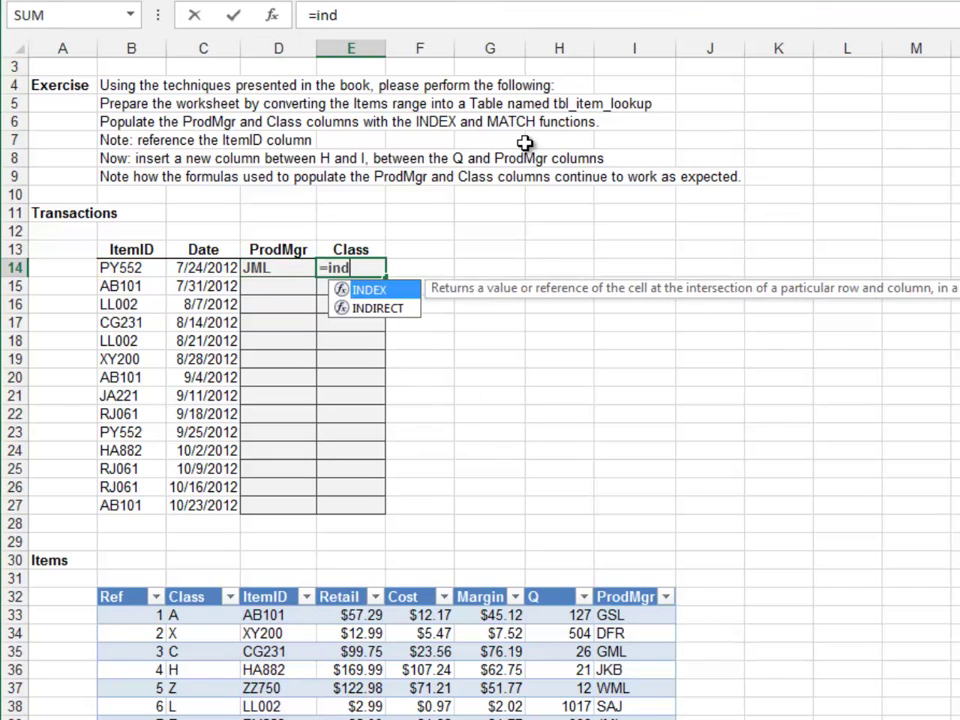
{"action": "key", "text": "Tab"}
{"action": "type", "text": "tbl"}
{"action": "key", "text": "Down"}
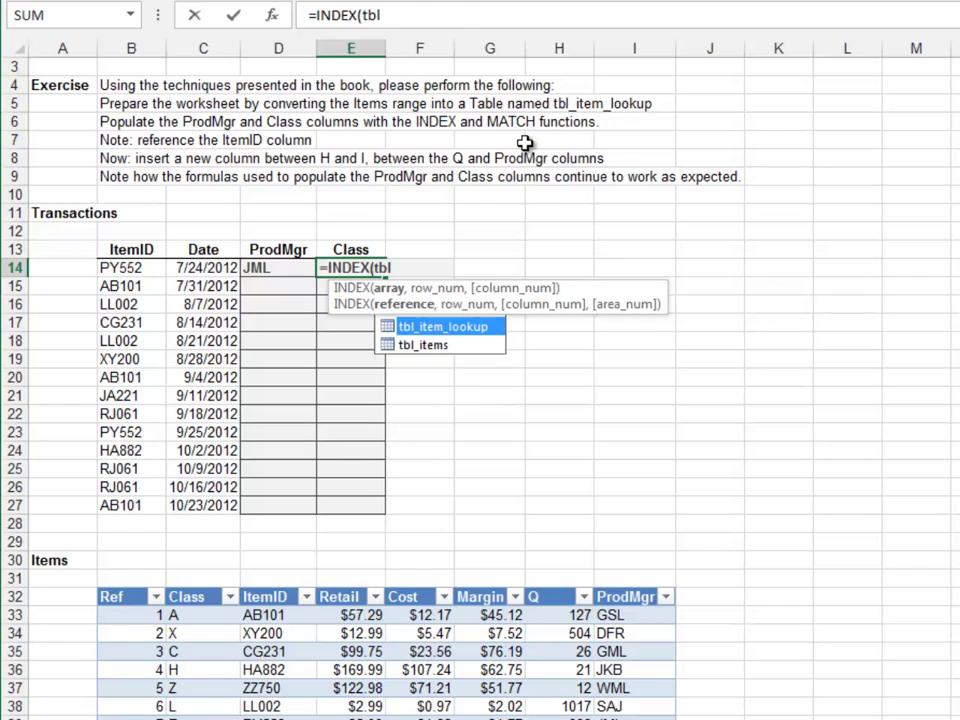
{"action": "key", "text": "Tab"}
{"action": "type", "text": "["}
{"action": "key", "text": "Down"}
{"action": "key", "text": "Tab"}
{"action": "type", "text": "],"}
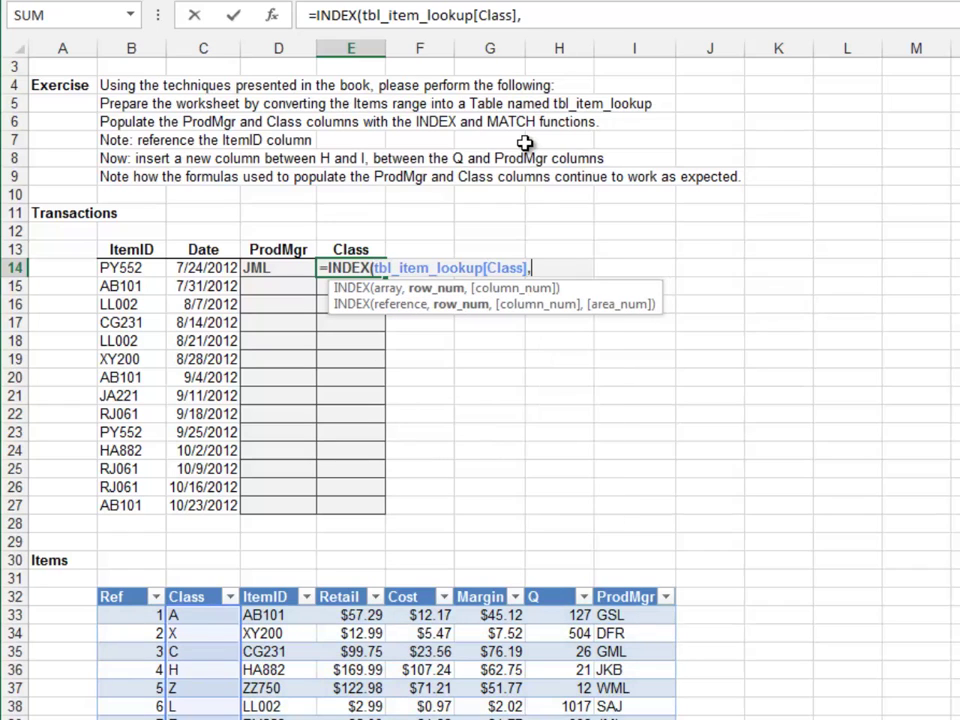
{"action": "type", "text": "matc"}
{"action": "key", "text": "Tab"}
Step: Complete MATCH(B14,tbl_item_lookup[ItemID],0) and commit the E14 Class formula
{"action": "key", "text": "Left"}
{"action": "key", "text": "Left"}
{"action": "key", "text": "Left"}
{"action": "type", "text": ",tbl"}
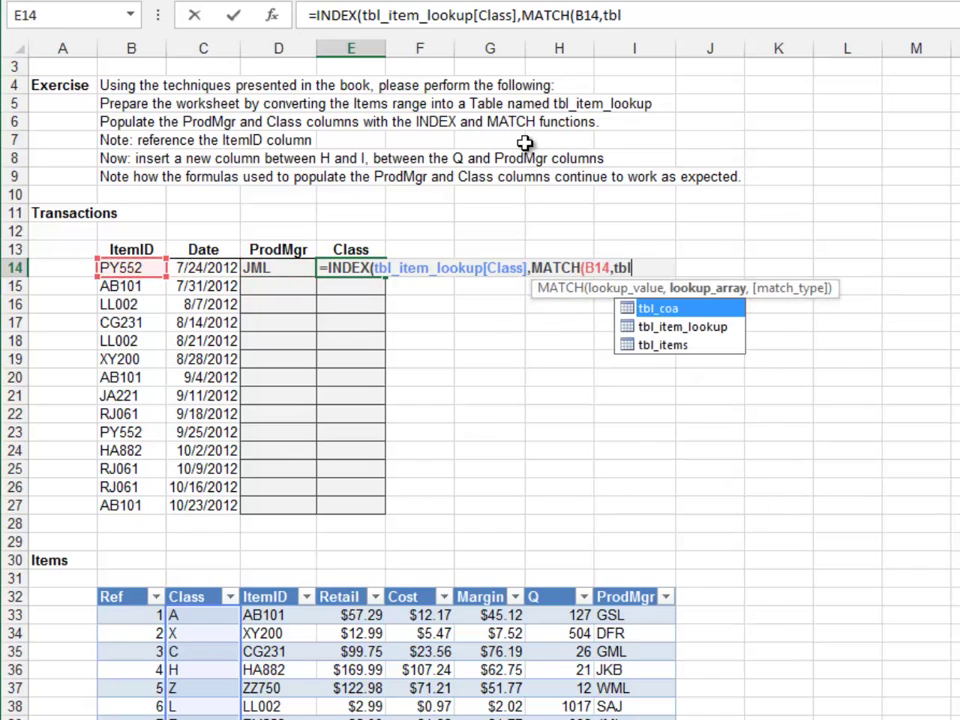
{"action": "key", "text": "Down"}
{"action": "key", "text": "Tab"}
{"action": "type", "text": "["}
{"action": "key", "text": "Down"}
{"action": "key", "text": "Down"}
{"action": "key", "text": "Tab"}
{"action": "type", "text": "],"}
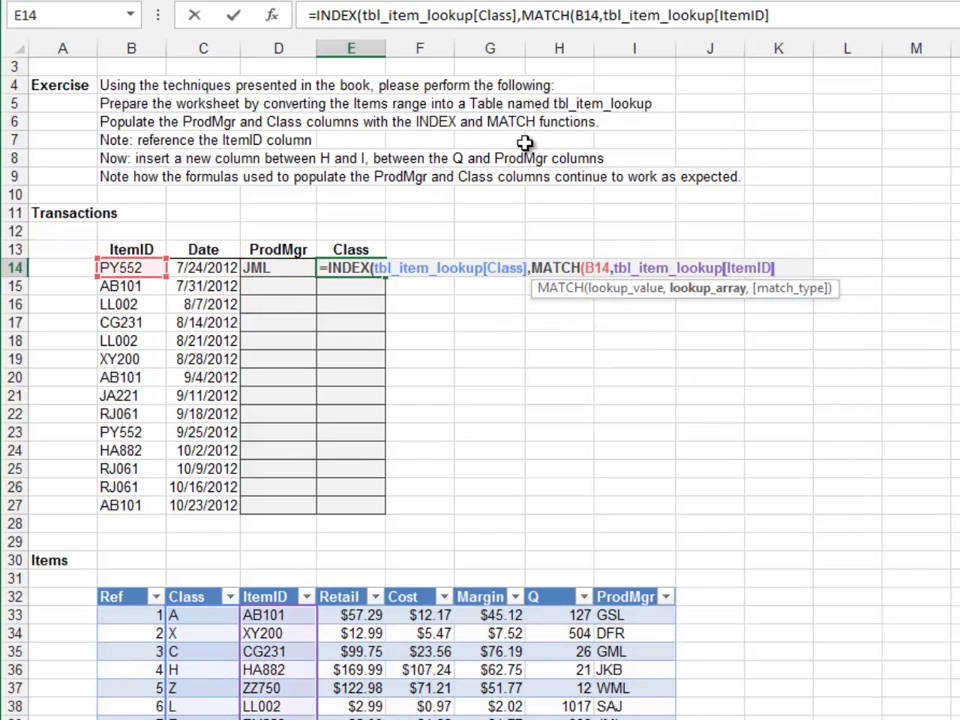
{"action": "type", "text": "0))"}
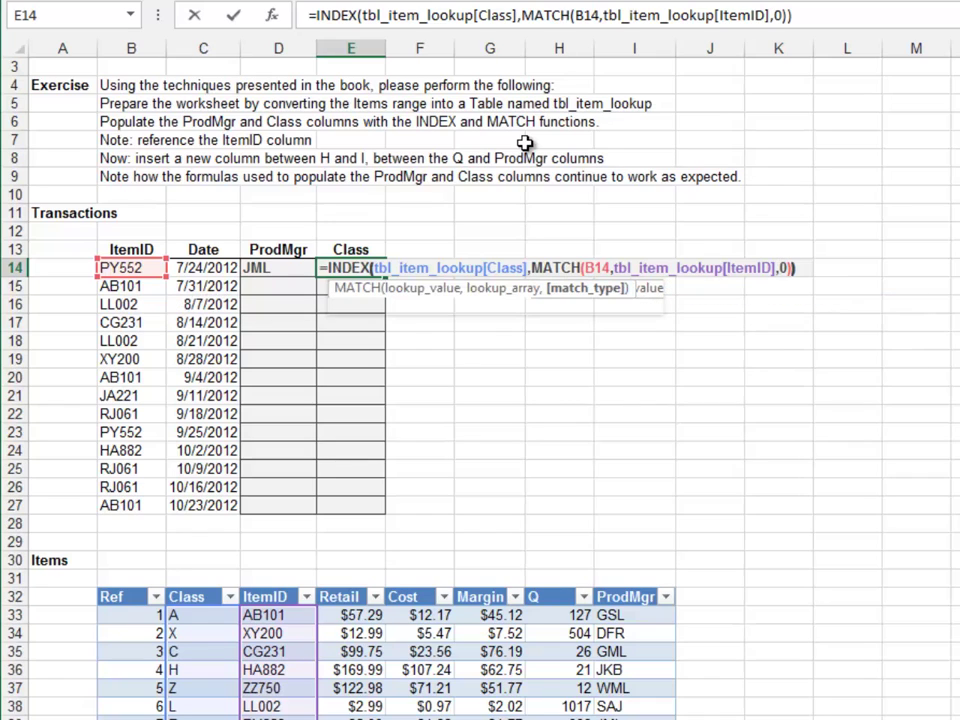
{"action": "key", "text": "Return"}
Step: Select both lookup formulas in D14:E14
{"action": "key", "text": "Up"}
{"action": "left_click", "coordinate": [295, 268]}
{"action": "left_click", "coordinate": [322, 265], "text": "shift"}
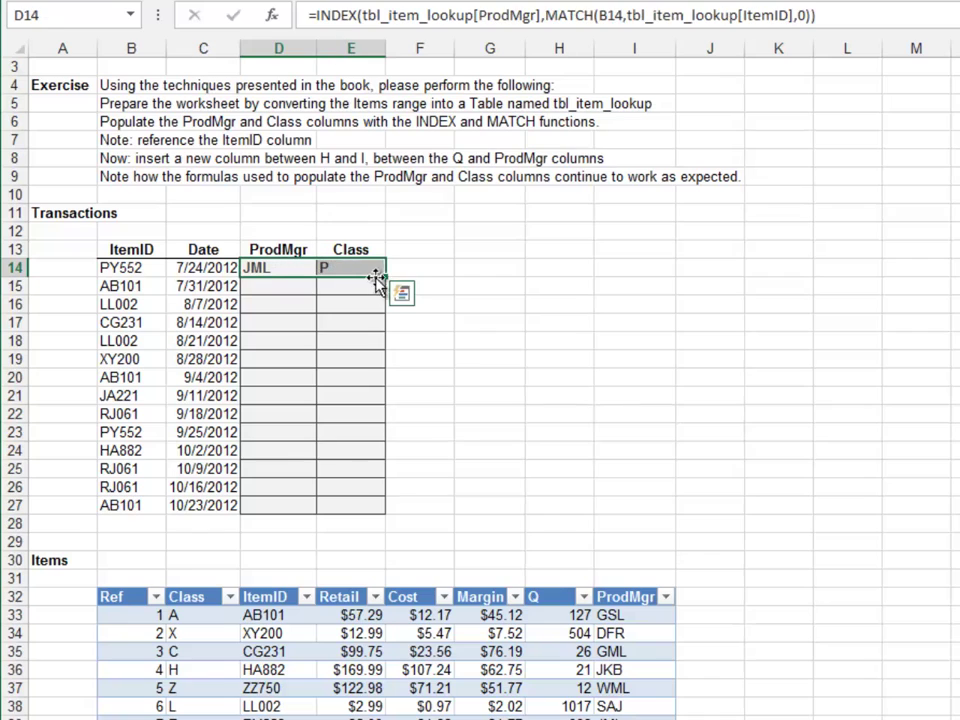
Step: Fill the D14:E14 lookups down to row 27 and insert a new column I before ProdMgr
{"action": "double_click", "coordinate": [386, 276]}
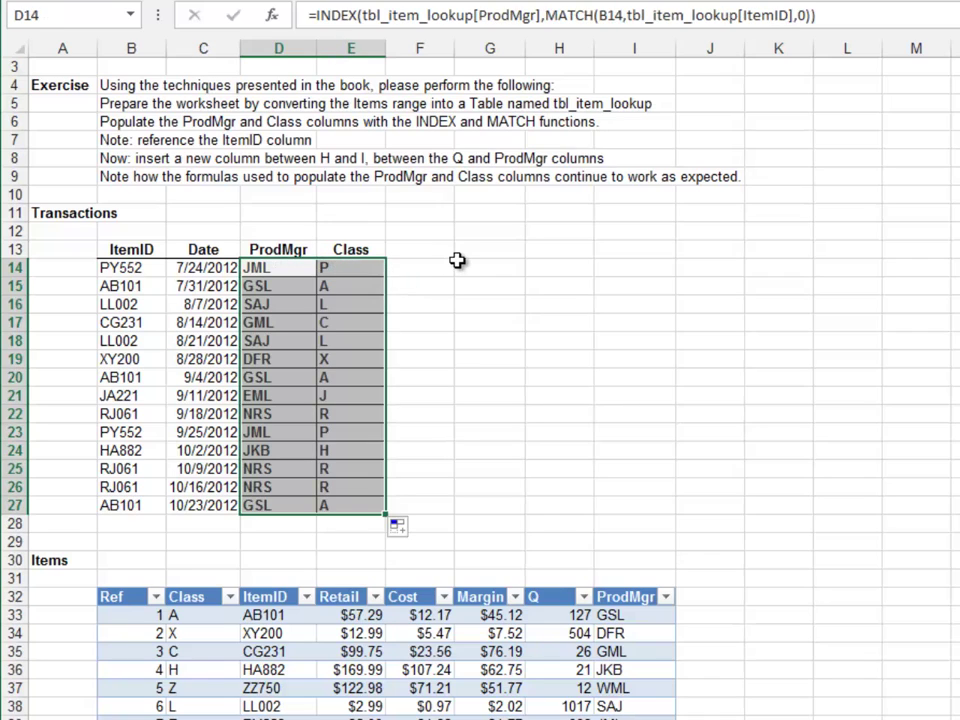
{"action": "left_click", "coordinate": [458, 263]}
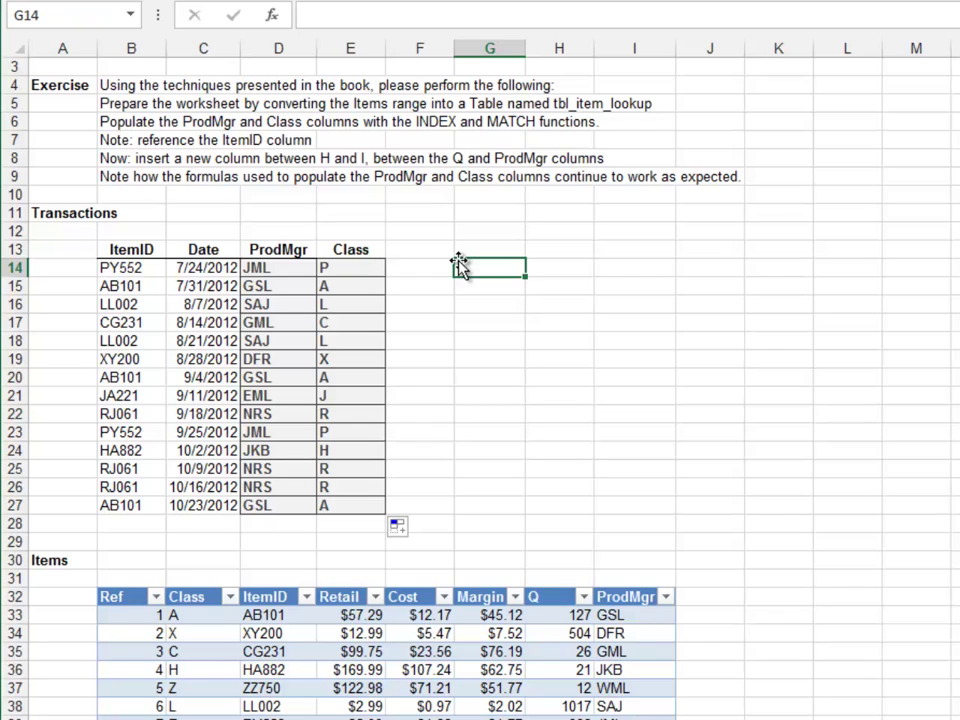
{"action": "key", "text": "Right"}
{"action": "key", "text": "Right"}
{"action": "key", "text": "ctrl+space"}
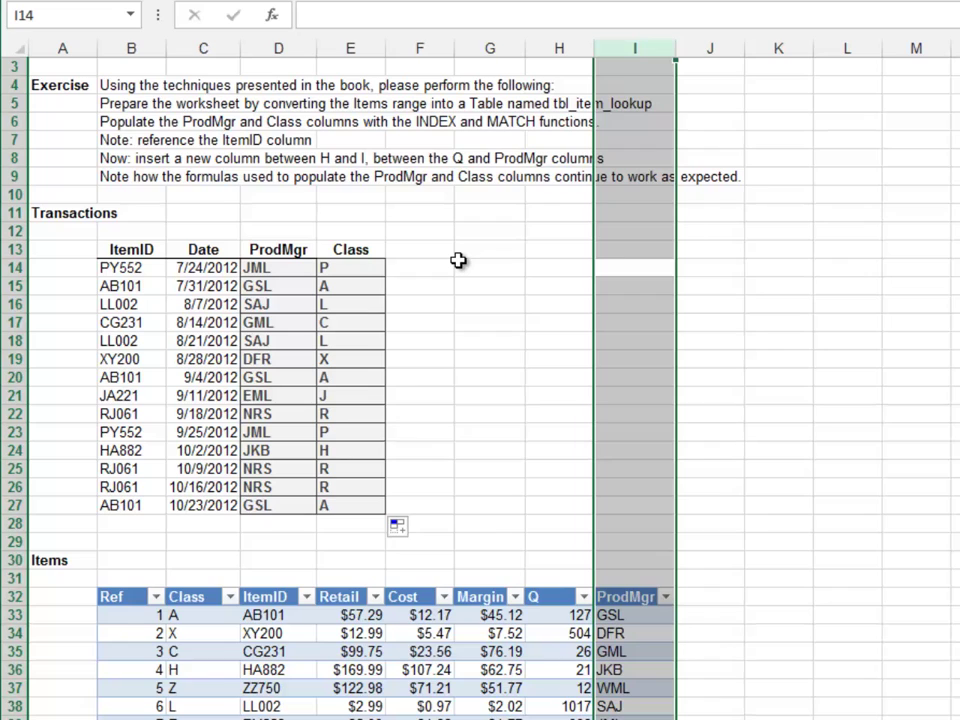
{"action": "key", "text": "ctrl+plus"}
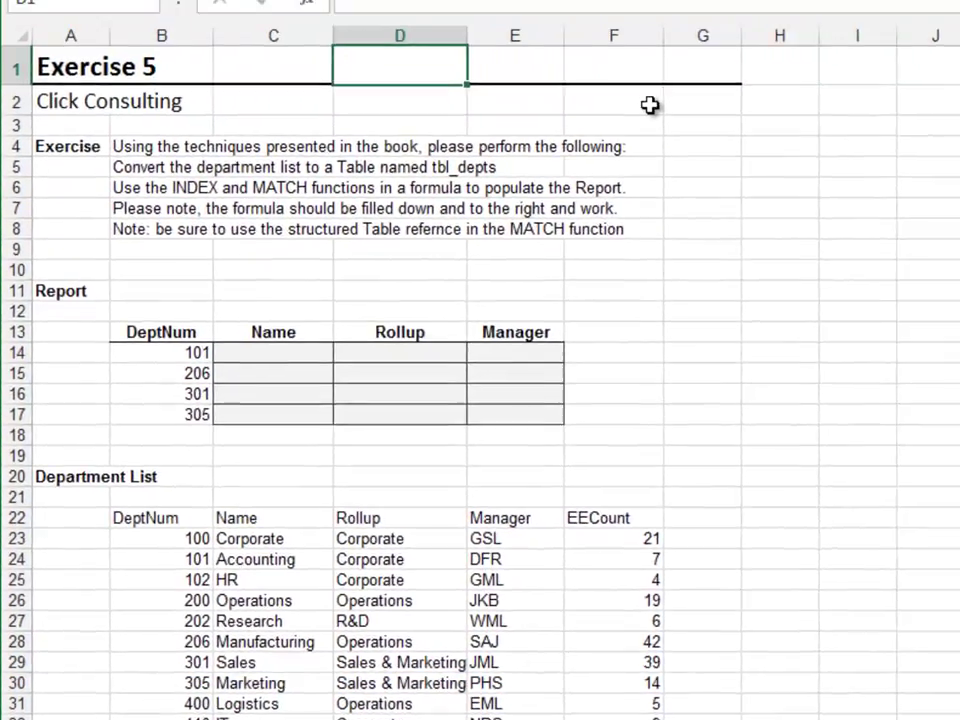
Step: Create a table from the department list with Ctrl+T and name it tbl_depts
{"action": "key", "text": "Right"}
{"action": "key", "text": "Right"}
{"action": "key", "text": "ctrl+Down"}
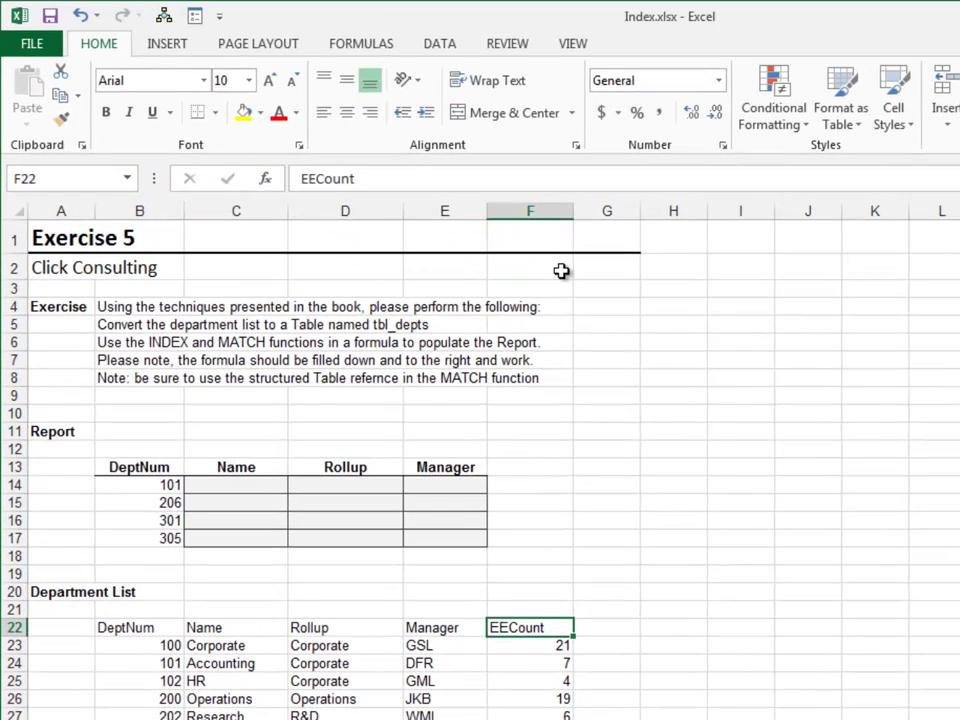
{"action": "key", "text": "ctrl+t"}
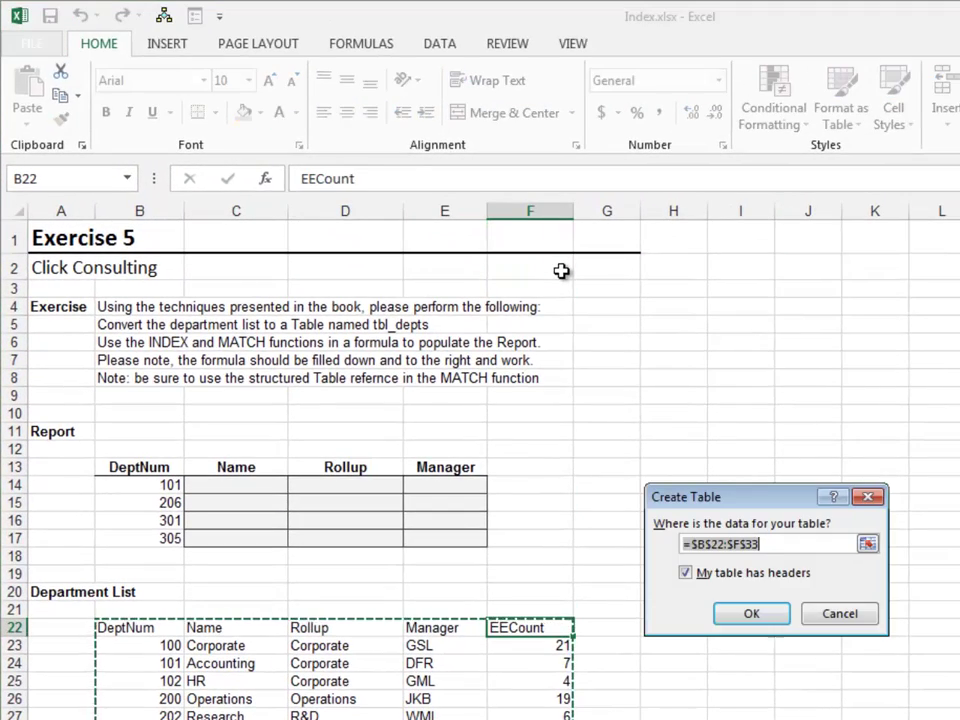
{"action": "key", "text": "Return"}
{"action": "key", "text": "alt+j"}
{"action": "type", "text": "tatbl"}
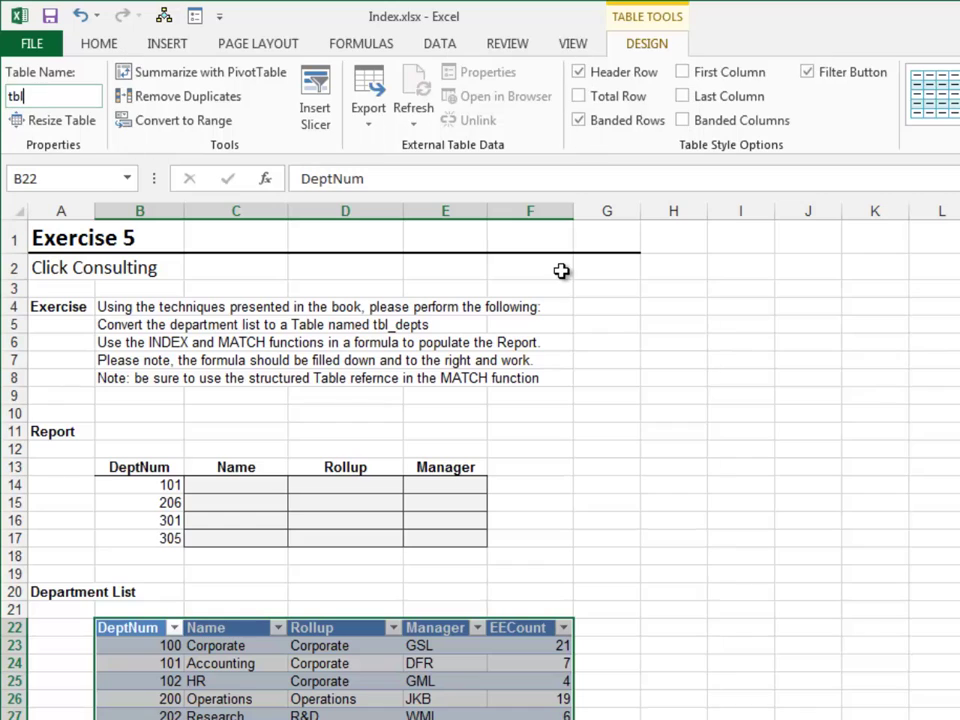
{"action": "type", "text": "_depts"}
{"action": "key", "text": "Return"}
{"action": "key", "text": "Up"}
{"action": "key", "text": "Up"}
{"action": "key", "text": "Up"}
{"action": "key", "text": "Up"}
{"action": "key", "text": "Up"}
{"action": "key", "text": "Up"}
{"action": "key", "text": "Up"}
{"action": "key", "text": "Up"}
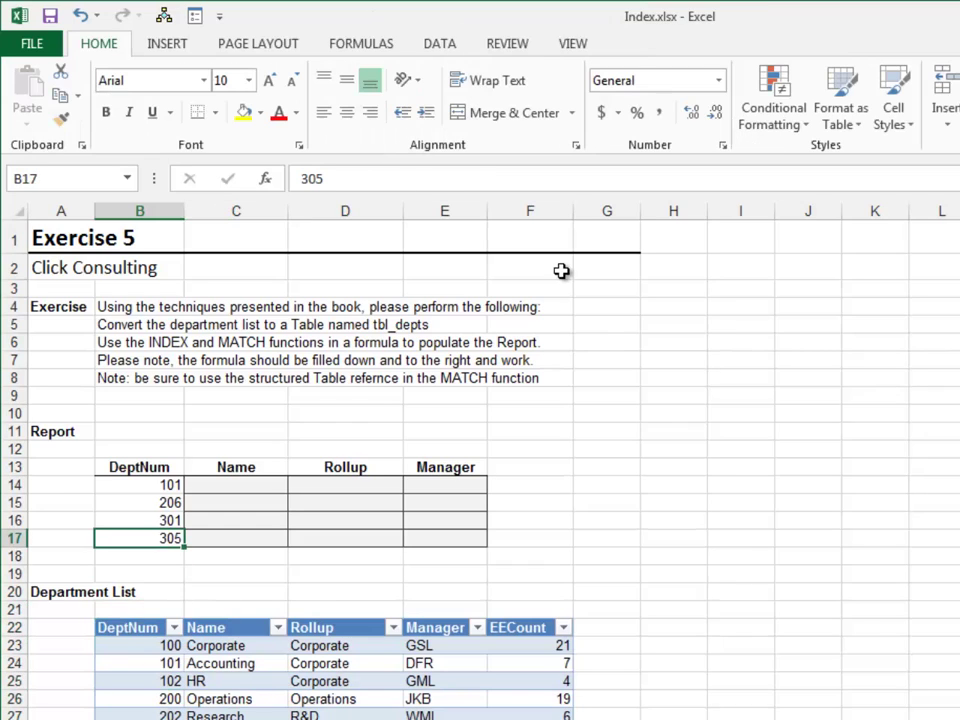
Step: Start the C14 Name formula as =INDEX(tbl_depts, with a MATCH for the row
{"action": "key", "text": "Right"}
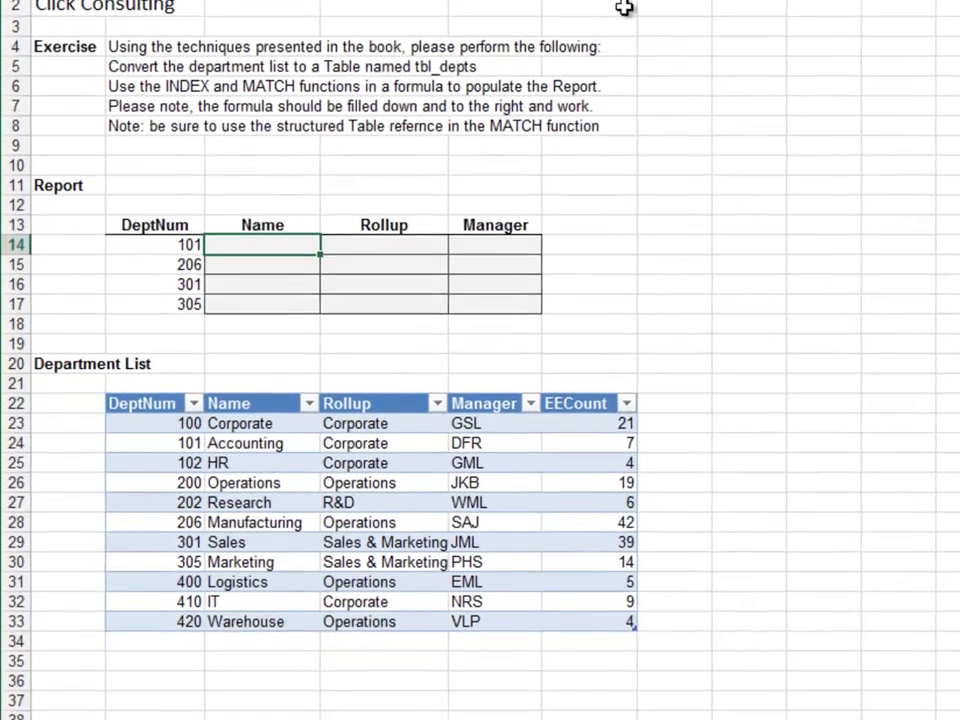
{"action": "type", "text": "=ind"}
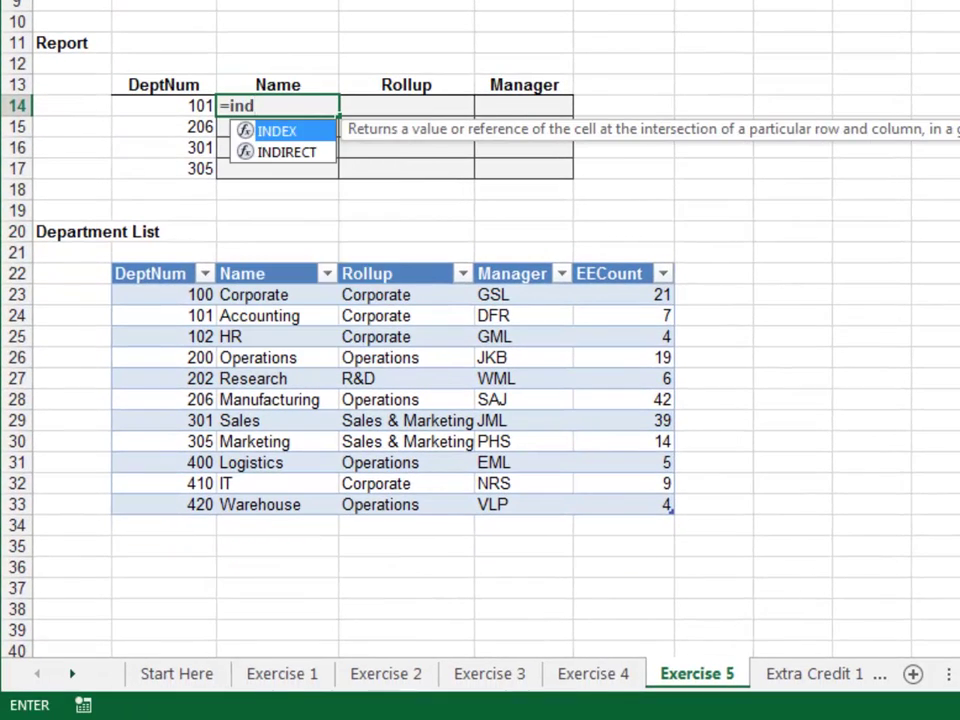
{"action": "key", "text": "Tab"}
{"action": "type", "text": "tbl"}
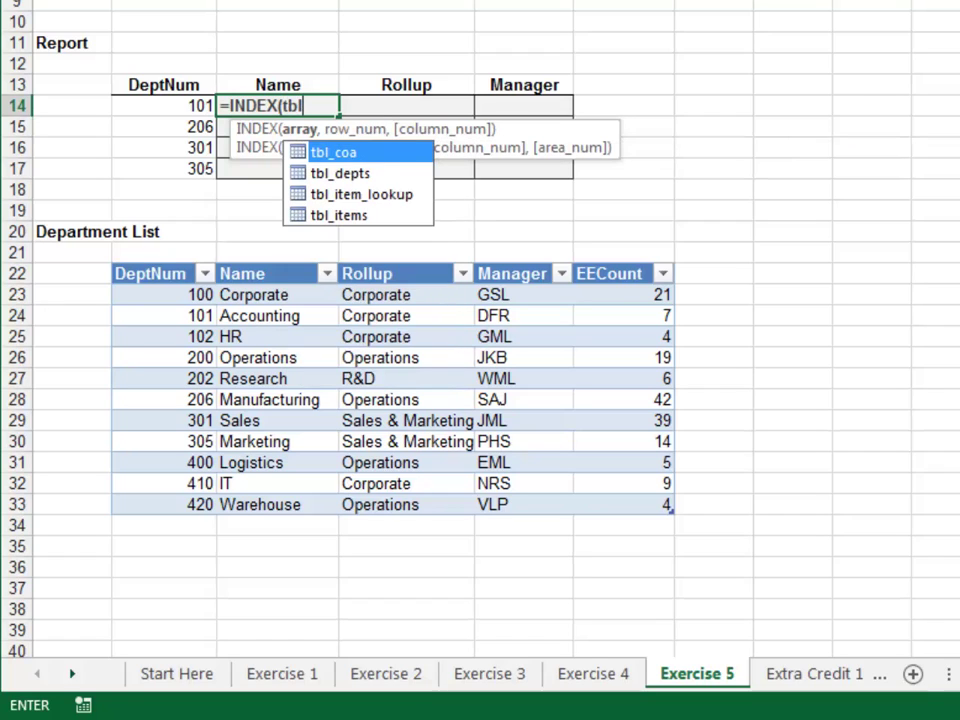
{"action": "key", "text": "Down"}
{"action": "key", "text": "Tab"}
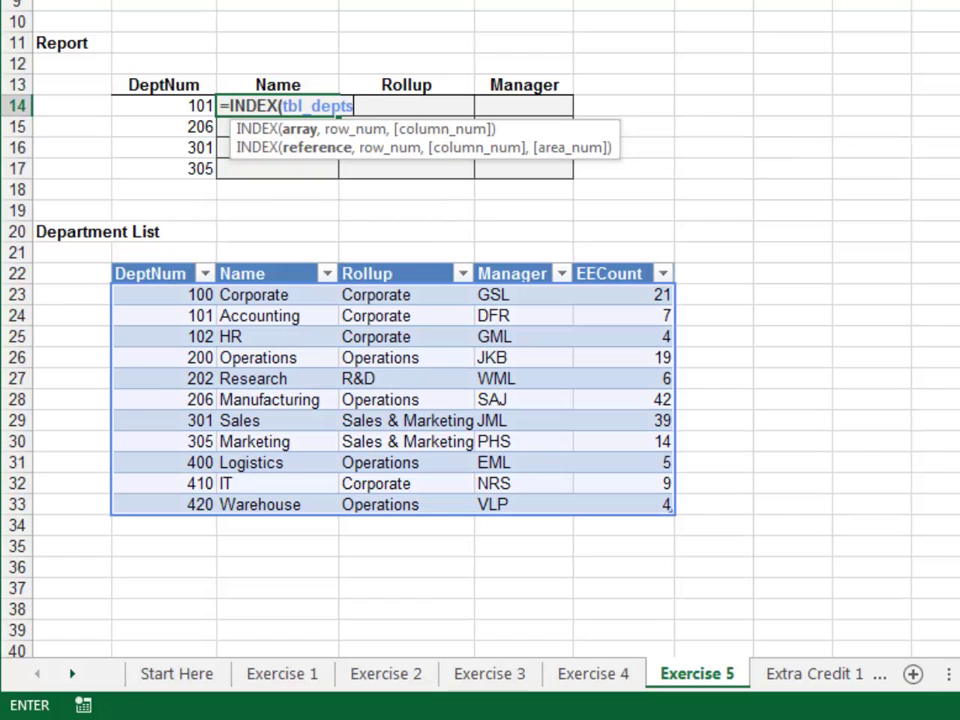
{"action": "type", "text": ","}
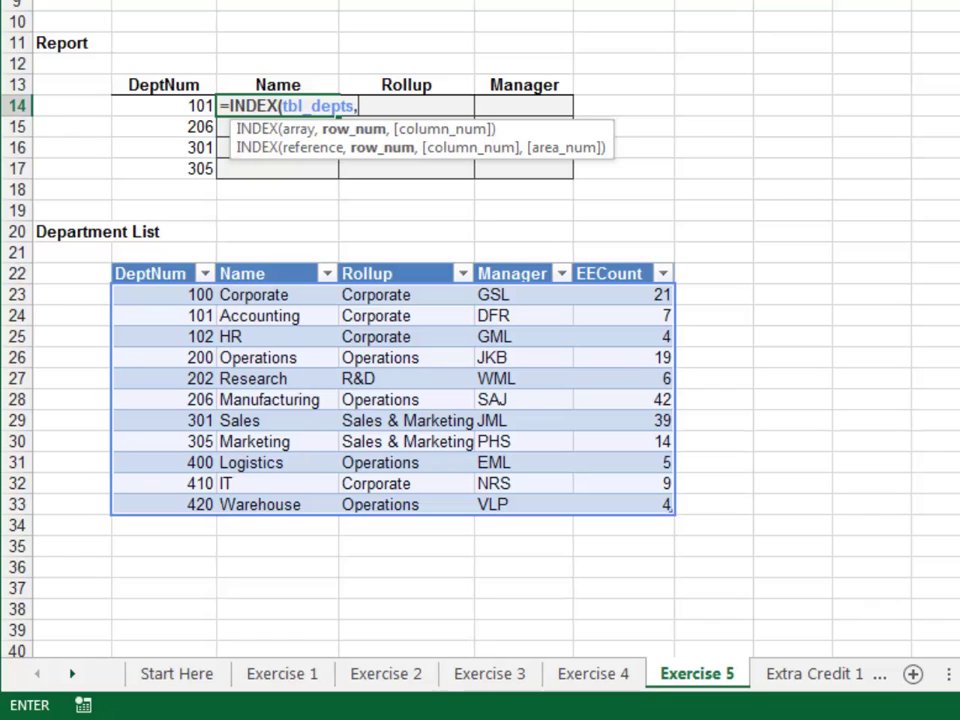
{"action": "type", "text": "mat"}
{"action": "key", "text": "Tab"}
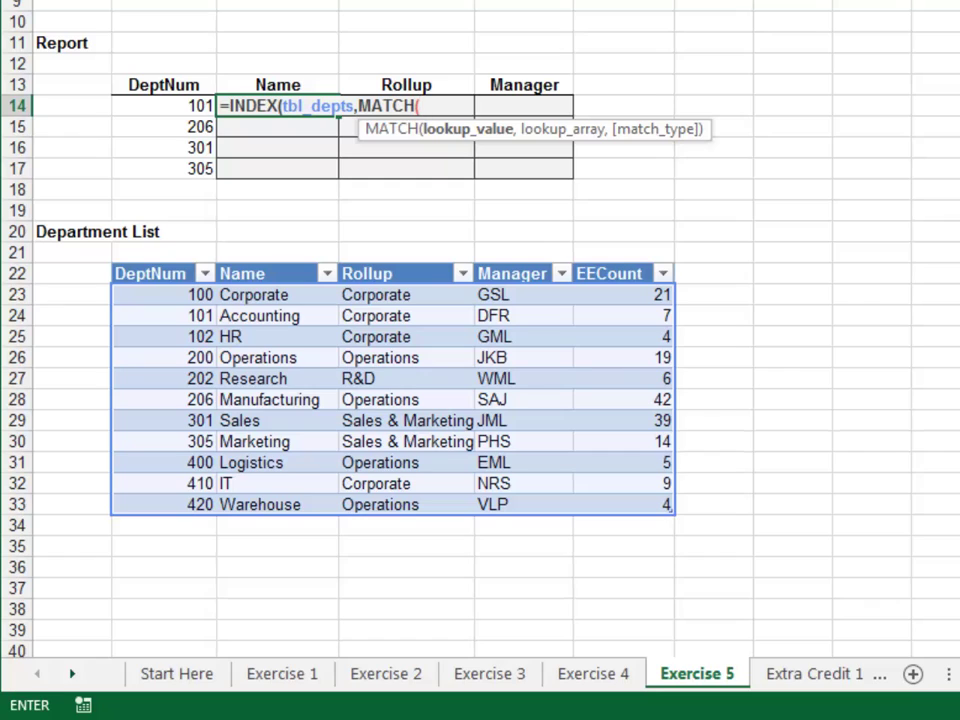
Step: Match $B14 exactly against tbl_depts[DeptNum], then begin a second MATCH
{"action": "left_click", "coordinate": [163, 105]}
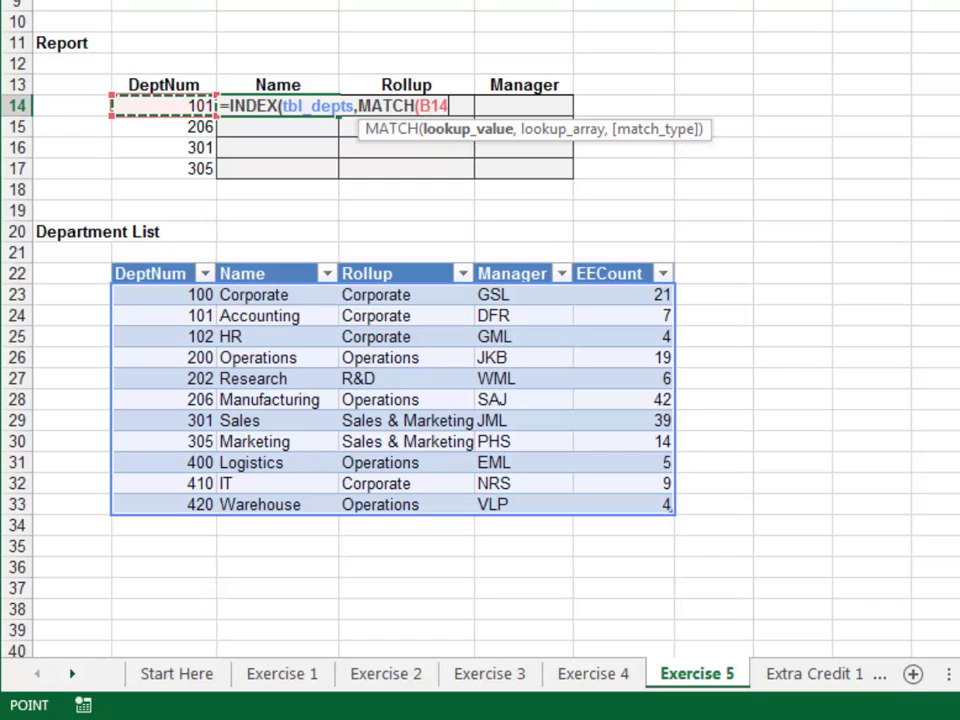
{"action": "key", "text": "F4"}
{"action": "key", "text": "F4"}
{"action": "key", "text": "F4"}
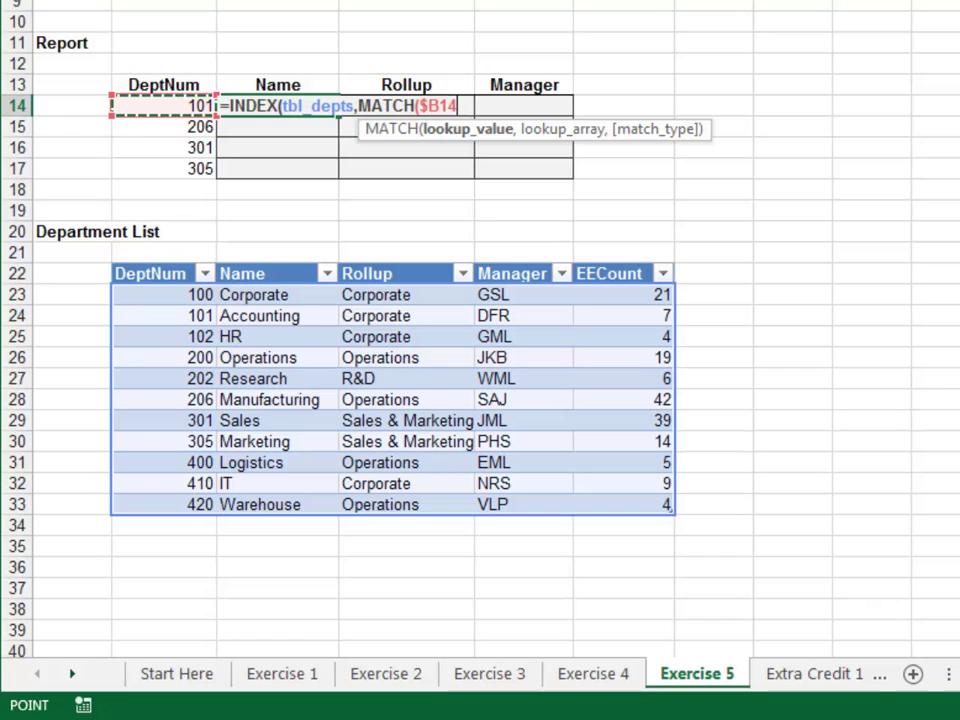
{"action": "type", "text": ","}
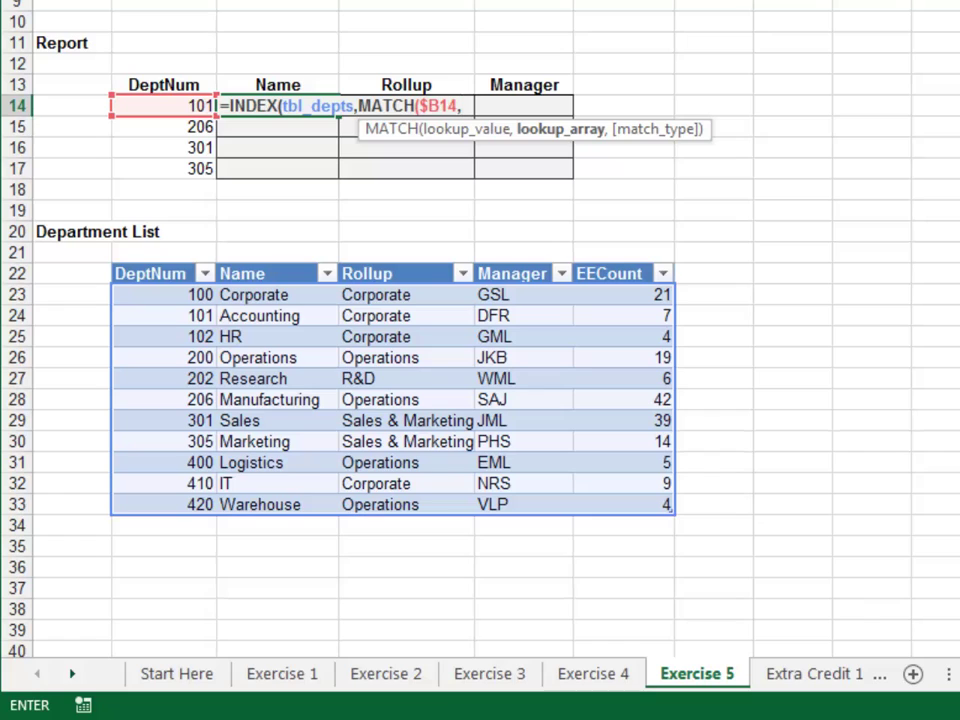
{"action": "type", "text": "tbl"}
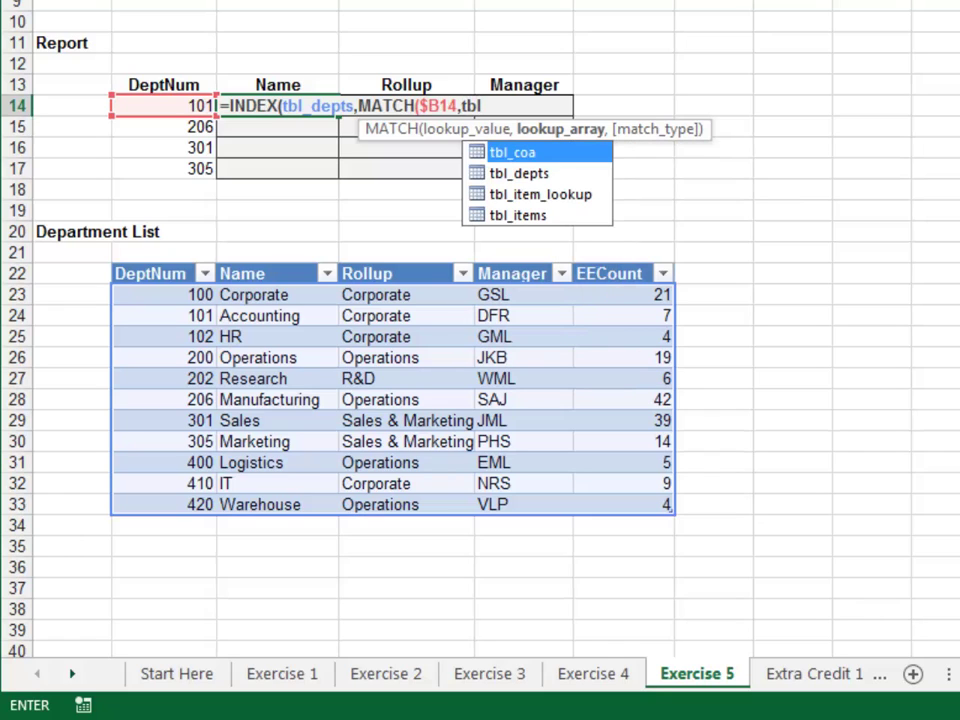
{"action": "key", "text": "Down"}
{"action": "key", "text": "Tab"}
{"action": "type", "text": "["}
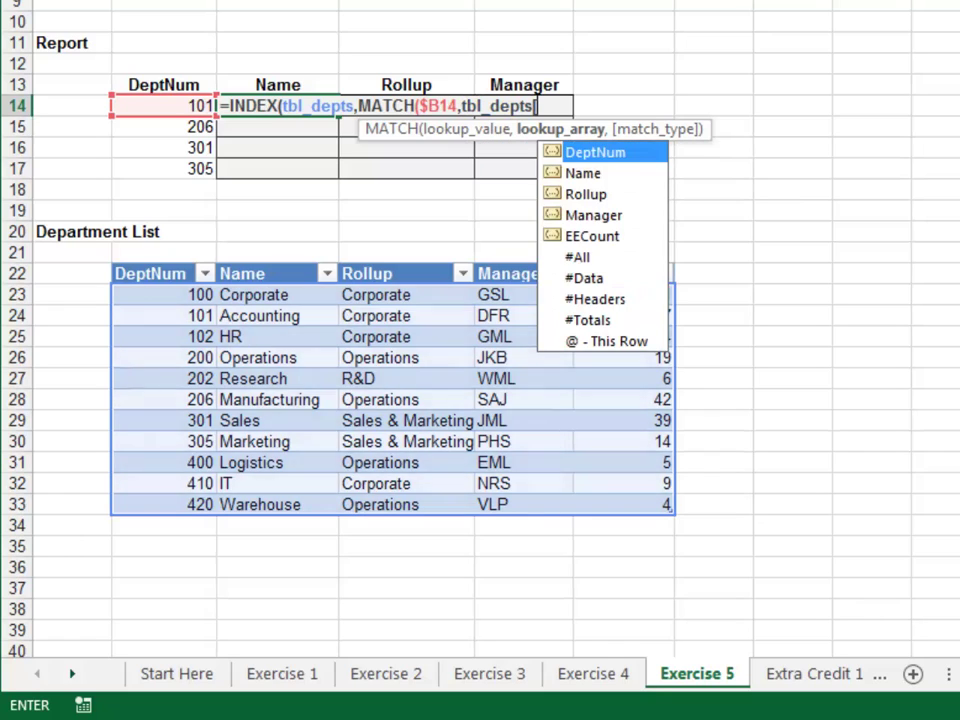
{"action": "key", "text": "Tab"}
{"action": "type", "text": "],0)"}
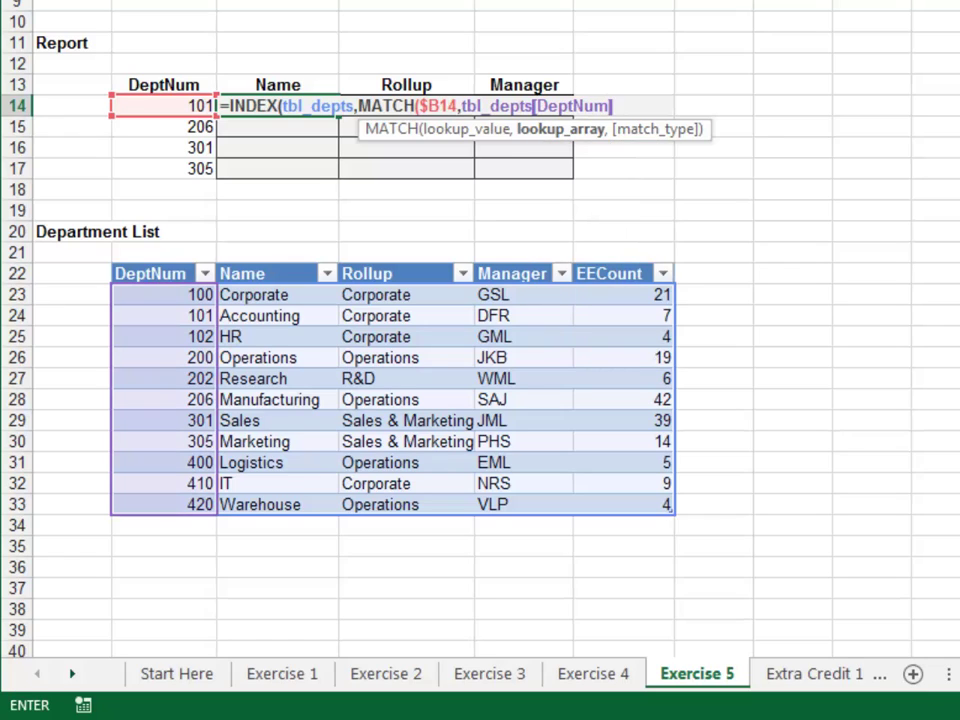
{"action": "type", "text": ","}
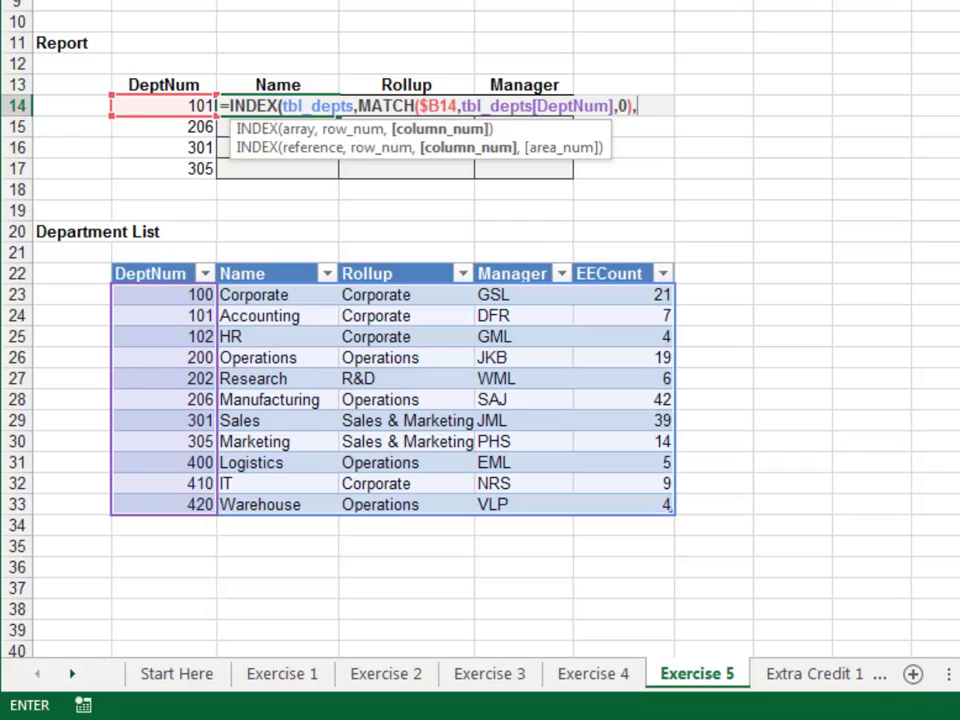
{"action": "type", "text": "ma"}
Step: Finish C14 with MATCH(C$13,tbl_depts[#Headers],0) for the column and commit it
{"action": "key", "text": "Tab"}
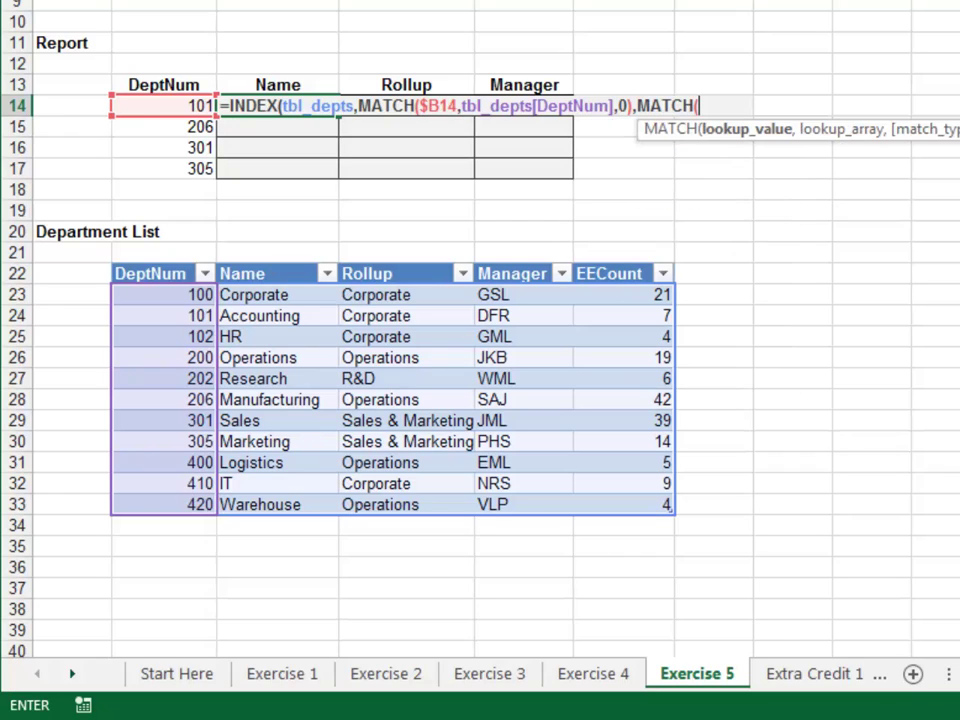
{"action": "left_click", "coordinate": [277, 85]}
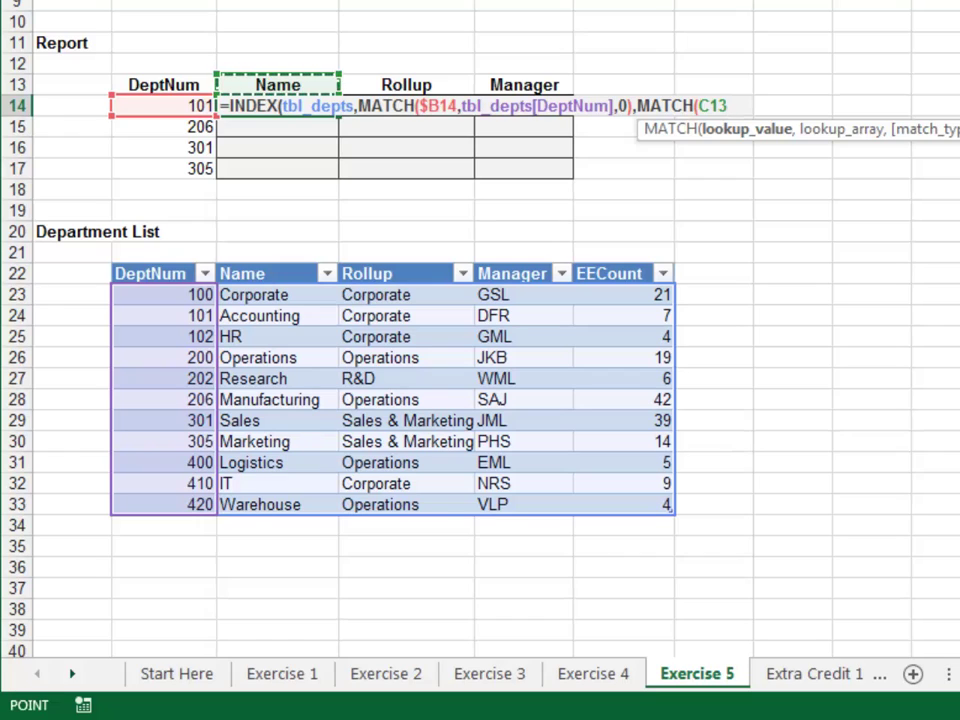
{"action": "key", "text": "F4"}
{"action": "key", "text": "F4"}
{"action": "type", "text": ","}
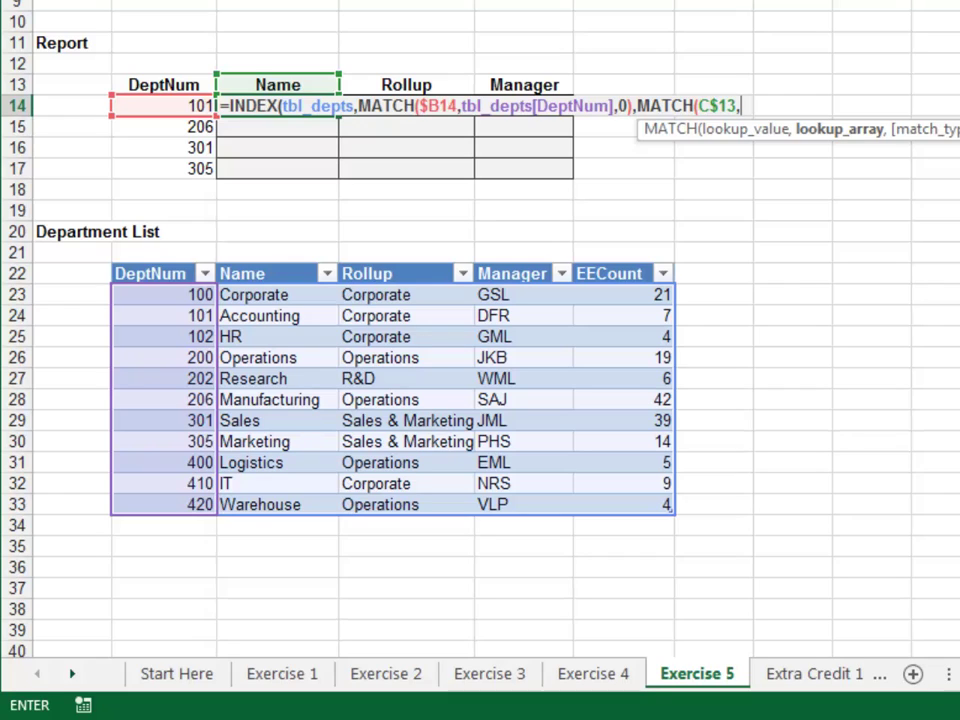
{"action": "type", "text": "tbl"}
{"action": "key", "text": "Down"}
{"action": "key", "text": "Tab"}
{"action": "type", "text": "["}
{"action": "key", "text": "Down"}
{"action": "key", "text": "Down"}
{"action": "key", "text": "Down"}
{"action": "key", "text": "Down"}
{"action": "key", "text": "Down"}
{"action": "key", "text": "Down"}
{"action": "key", "text": "Down"}
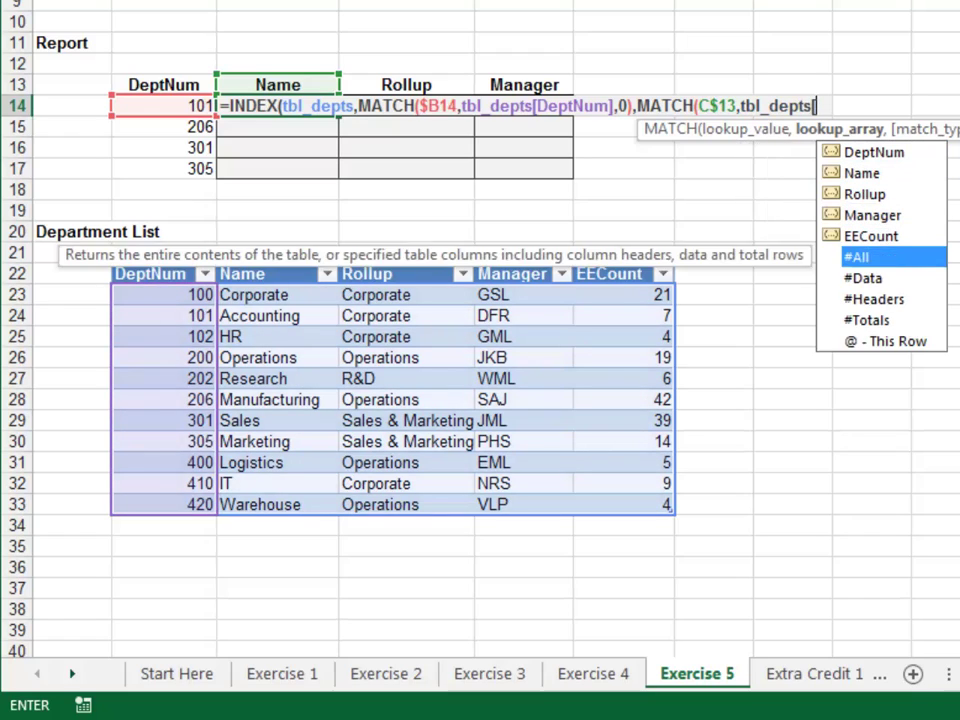
{"action": "key", "text": "Tab"}
{"action": "type", "text": "],0))"}
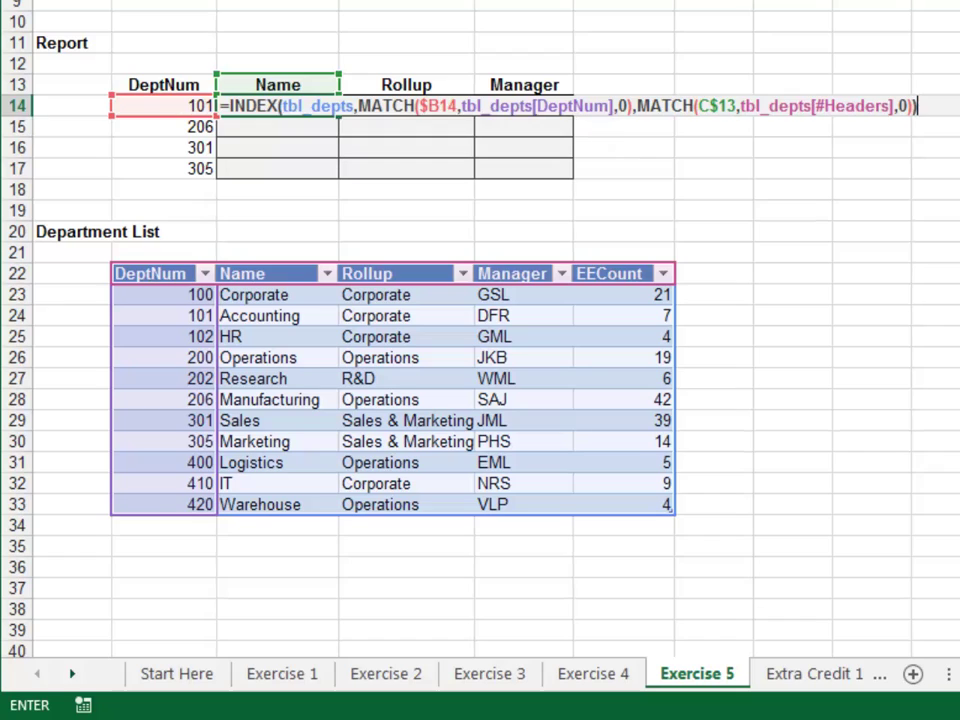
{"action": "key", "text": "Return"}
Step: Copy the C14 formula down to C17, then right across C14:E17 into Rollup and Manager
{"action": "left_click", "coordinate": [277, 106]}
{"action": "left_click_drag", "start_coordinate": [339, 116], "coordinate": [336, 176]}
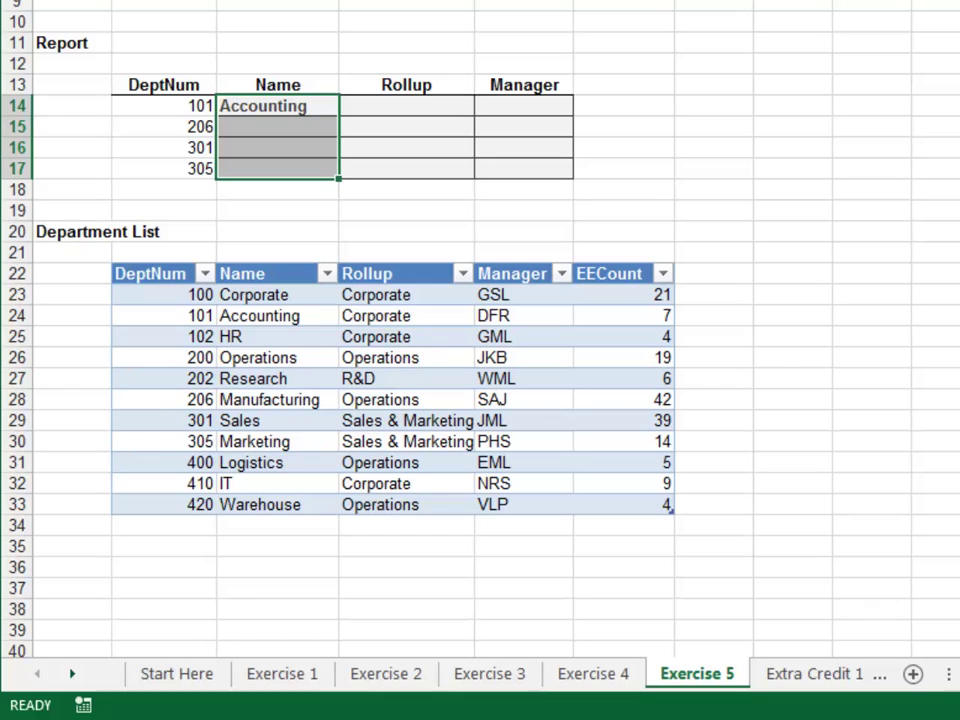
{"action": "left_click_drag", "start_coordinate": [336, 176], "coordinate": [336, 176]}
{"action": "key", "text": "shift+Right"}
{"action": "key", "text": "shift+Right"}
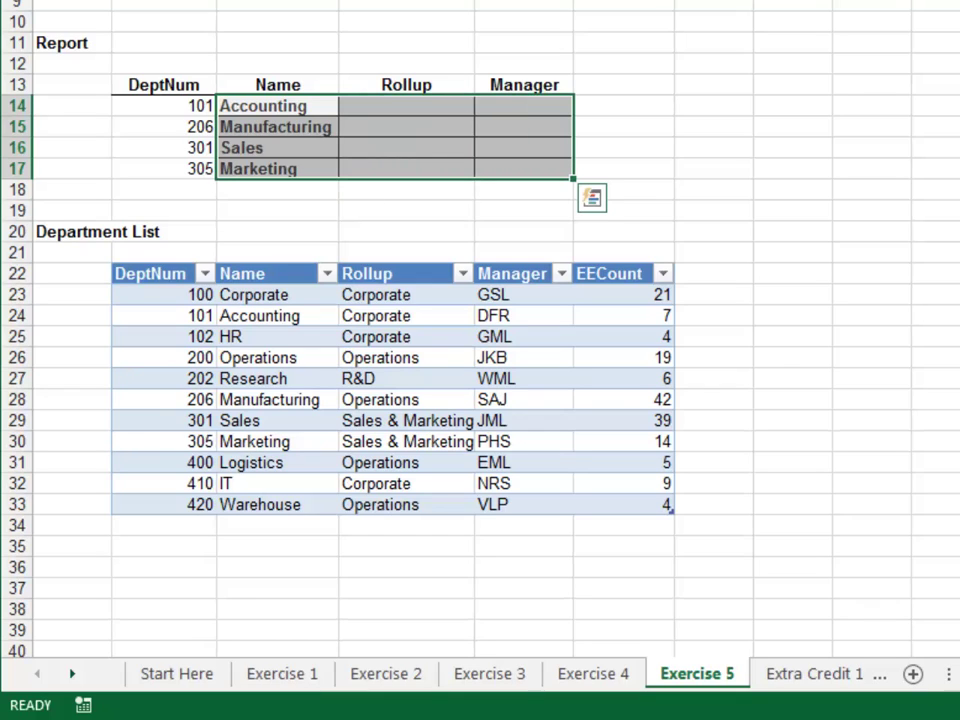
{"action": "key", "text": "ctrl+r"}
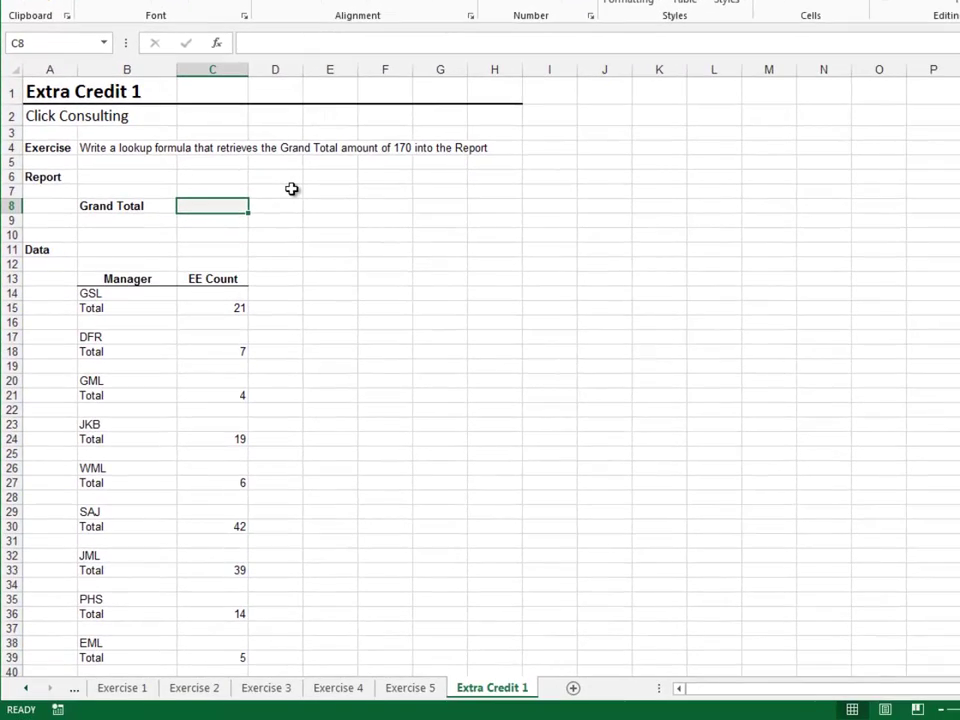
Step: Start the C8 Grand Total formula as =INDEX over the range C14:C48
{"action": "type", "text": "=ind"}
{"action": "key", "text": "Tab"}
{"action": "key", "text": "Down"}
{"action": "key", "text": "Down"}
{"action": "key", "text": "Down"}
{"action": "key", "text": "Down"}
{"action": "key", "text": "Down"}
{"action": "key", "text": "Down"}
{"action": "key", "text": "shift+Down"}
{"action": "key", "text": "shift+Down"}
{"action": "key", "text": "shift+Down"}
{"action": "key", "text": "shift+Down"}
{"action": "key", "text": "shift+Down"}
{"action": "key", "text": "shift+Down"}
{"action": "key", "text": "shift+Down"}
{"action": "key", "text": "shift+Down"}
{"action": "key", "text": "shift+Down"}
{"action": "key", "text": "shift+Down"}
{"action": "key", "text": "shift+Down"}
{"action": "key", "text": "shift+Down"}
{"action": "key", "text": "shift+Down"}
{"action": "key", "text": "shift+Down"}
{"action": "key", "text": "shift+Down"}
{"action": "key", "text": "shift+Down"}
{"action": "key", "text": "shift+Down"}
{"action": "key", "text": "shift+Down"}
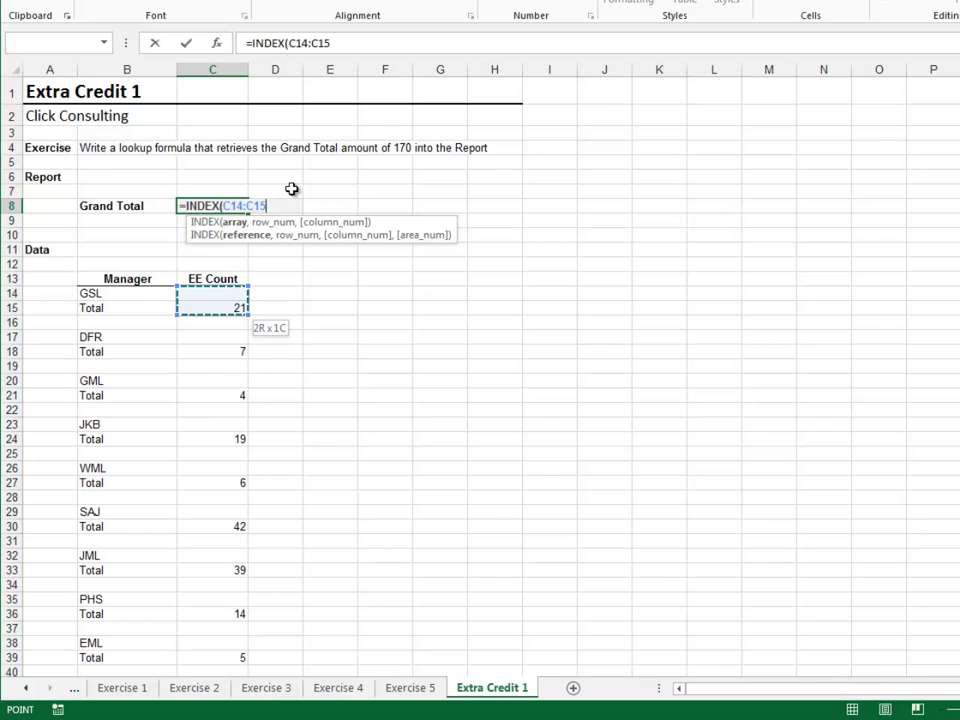
{"action": "key", "text": "shift+Down"}
{"action": "key", "text": "shift+Down"}
{"action": "key", "text": "shift+Down"}
{"action": "key", "text": "shift+Down"}
{"action": "key", "text": "shift+Down"}
{"action": "key", "text": "shift+Down"}
{"action": "key", "text": "shift+Down"}
{"action": "key", "text": "shift+Down"}
{"action": "key", "text": "shift+Down"}
{"action": "key", "text": "shift+Down"}
{"action": "key", "text": "shift+Down"}
{"action": "key", "text": "shift+Down"}
{"action": "key", "text": "shift+Down"}
{"action": "key", "text": "shift+Down"}
{"action": "key", "text": "shift+Down"}
{"action": "key", "text": "shift+Down"}
{"action": "key", "text": "shift+Down"}
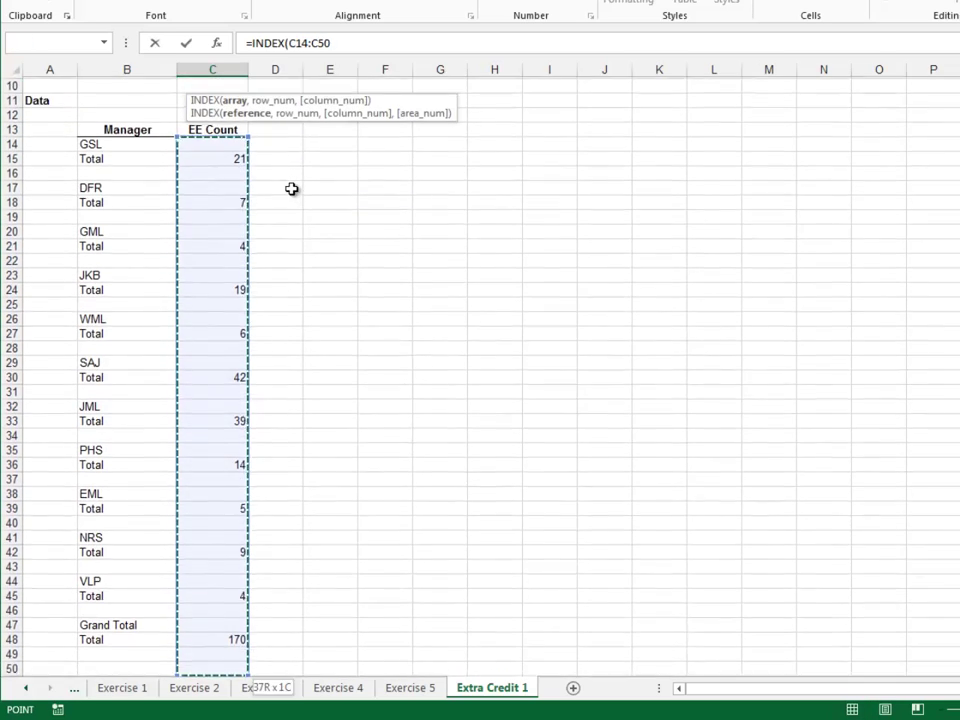
{"action": "key", "text": "shift+Up"}
{"action": "key", "text": "shift+Up"}
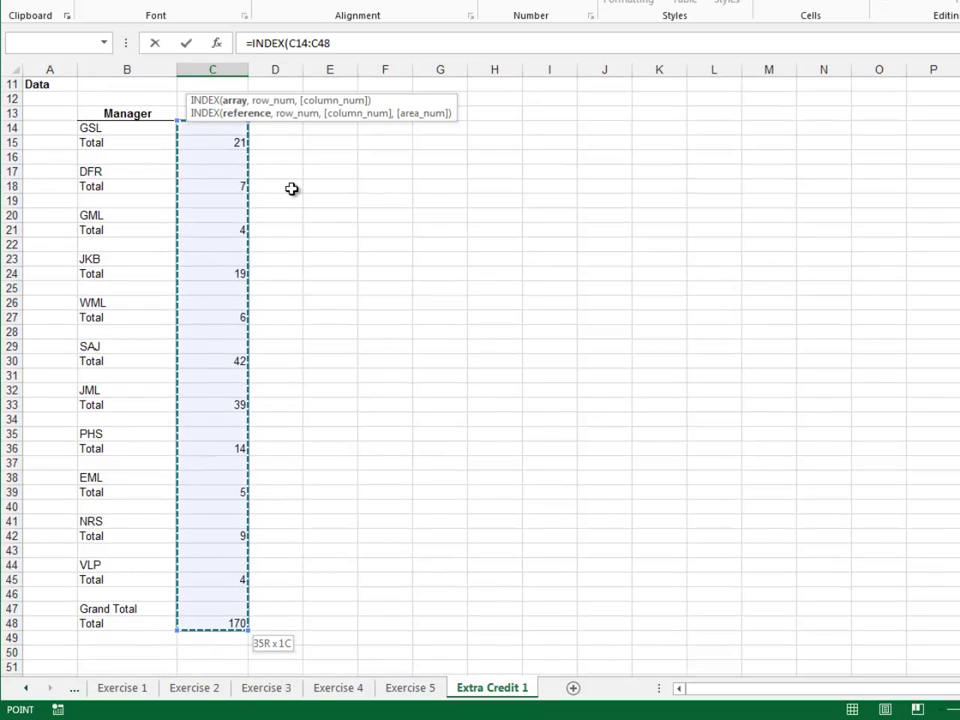
Step: Add MATCH(B8,B14:B48,0) to locate the Grand Total row
{"action": "type", "text": ","}
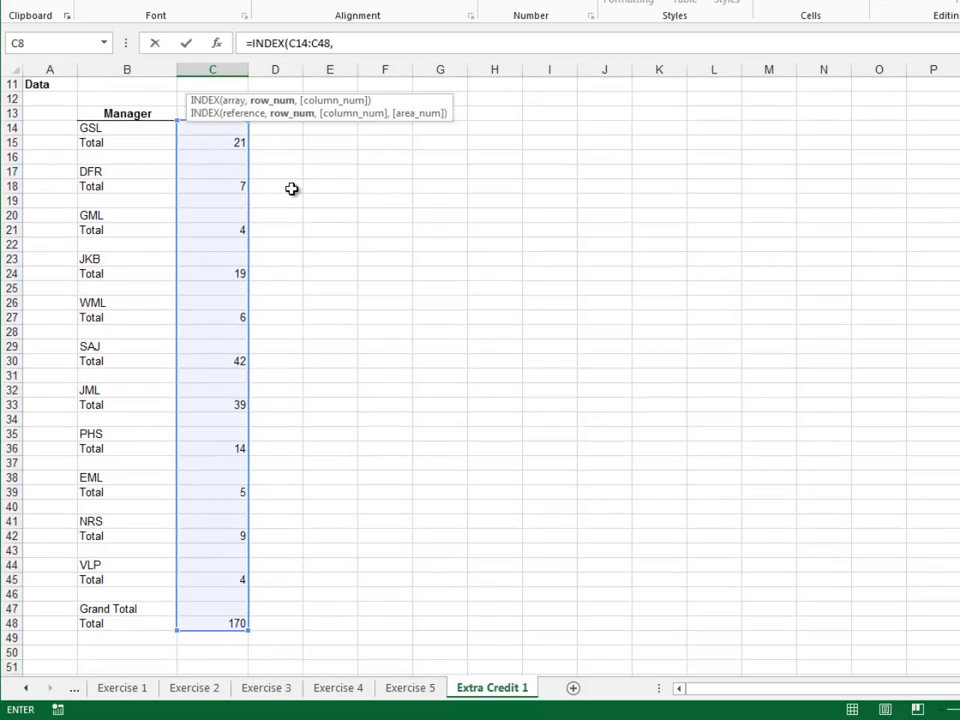
{"action": "type", "text": "mat"}
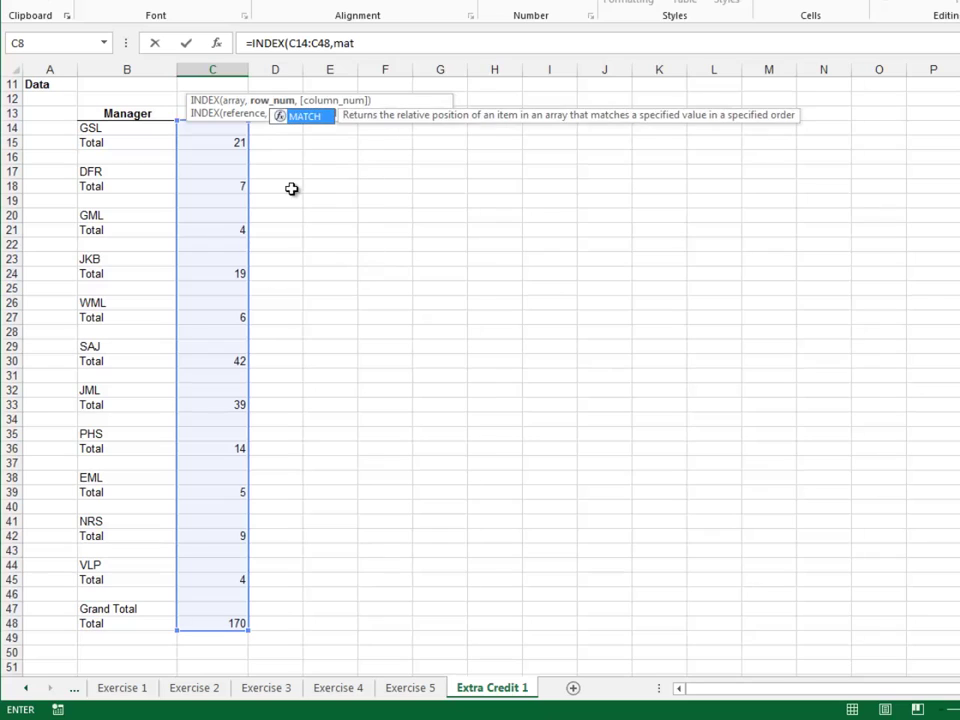
{"action": "key", "text": "Tab"}
{"action": "key", "text": "Left"}
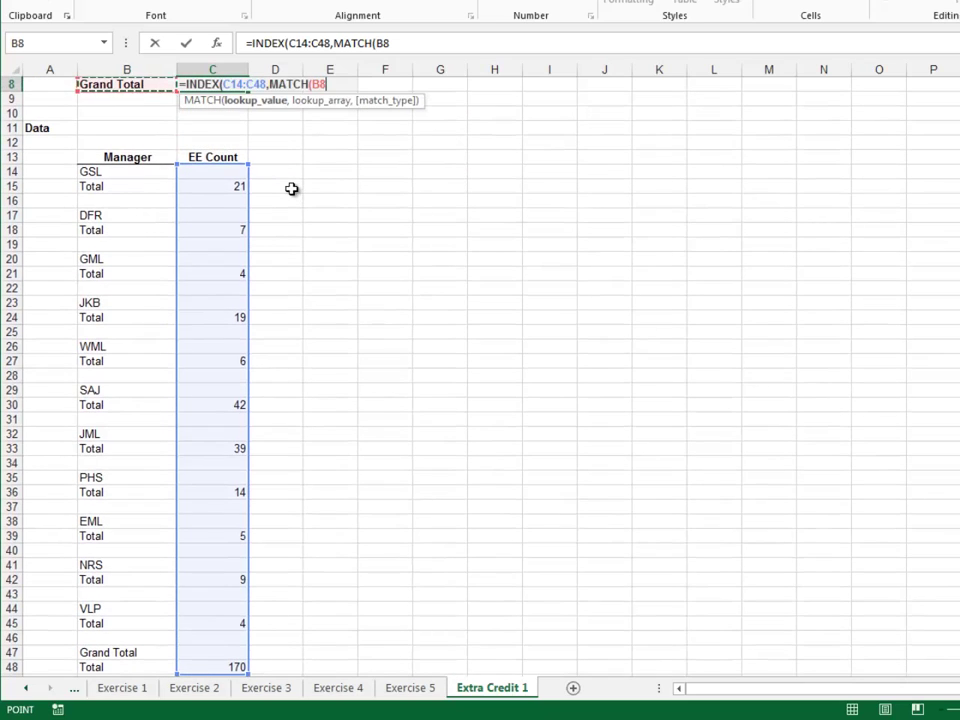
{"action": "type", "text": ","}
{"action": "key", "text": "Down"}
{"action": "key", "text": "Down"}
{"action": "key", "text": "Down"}
{"action": "key", "text": "Down"}
{"action": "key", "text": "Down"}
{"action": "key", "text": "Left"}
{"action": "key", "text": "Left"}
{"action": "key", "text": "Down"}
{"action": "key", "text": "Right"}
{"action": "key", "text": "shift+Down"}
{"action": "key", "text": "shift+Down"}
{"action": "key", "text": "shift+Down"}
{"action": "key", "text": "shift+Down"}
{"action": "key", "text": "shift+Down"}
{"action": "key", "text": "shift+Down"}
{"action": "key", "text": "shift+Down"}
{"action": "key", "text": "shift+Down"}
{"action": "key", "text": "shift+Down"}
{"action": "key", "text": "shift+Down"}
{"action": "key", "text": "shift+Down"}
{"action": "key", "text": "shift+Down"}
{"action": "key", "text": "shift+Down"}
{"action": "key", "text": "shift+Down"}
{"action": "key", "text": "shift+Down"}
{"action": "key", "text": "shift+Down"}
{"action": "key", "text": "shift+Down"}
{"action": "key", "text": "shift+Down"}
{"action": "key", "text": "shift+Down"}
{"action": "key", "text": "shift+Down"}
{"action": "key", "text": "shift+Down"}
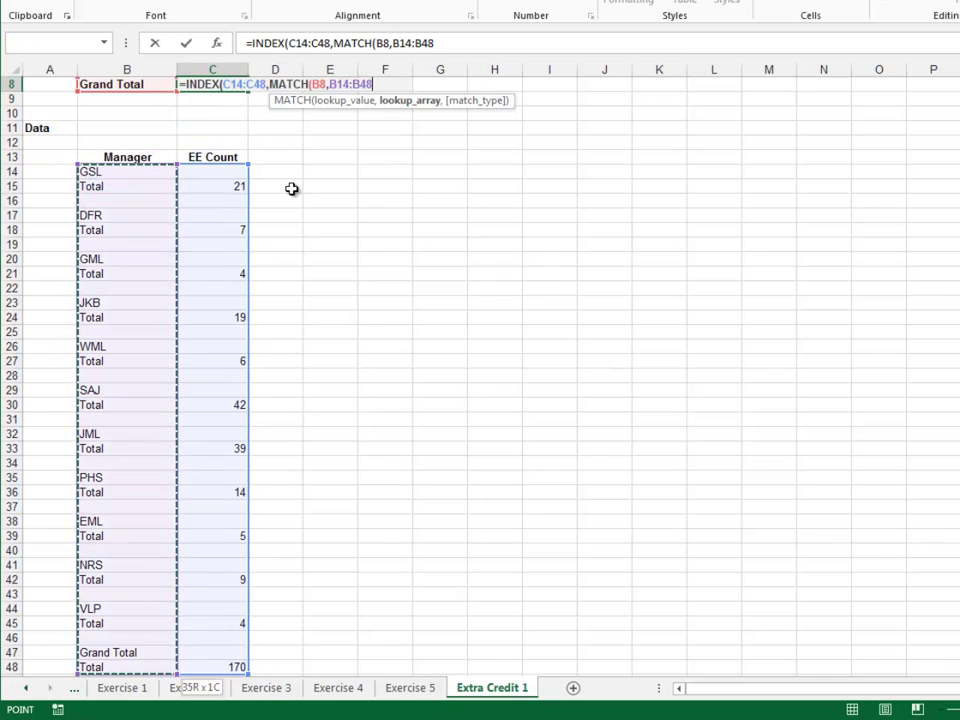
{"action": "type", "text": ",0)"}
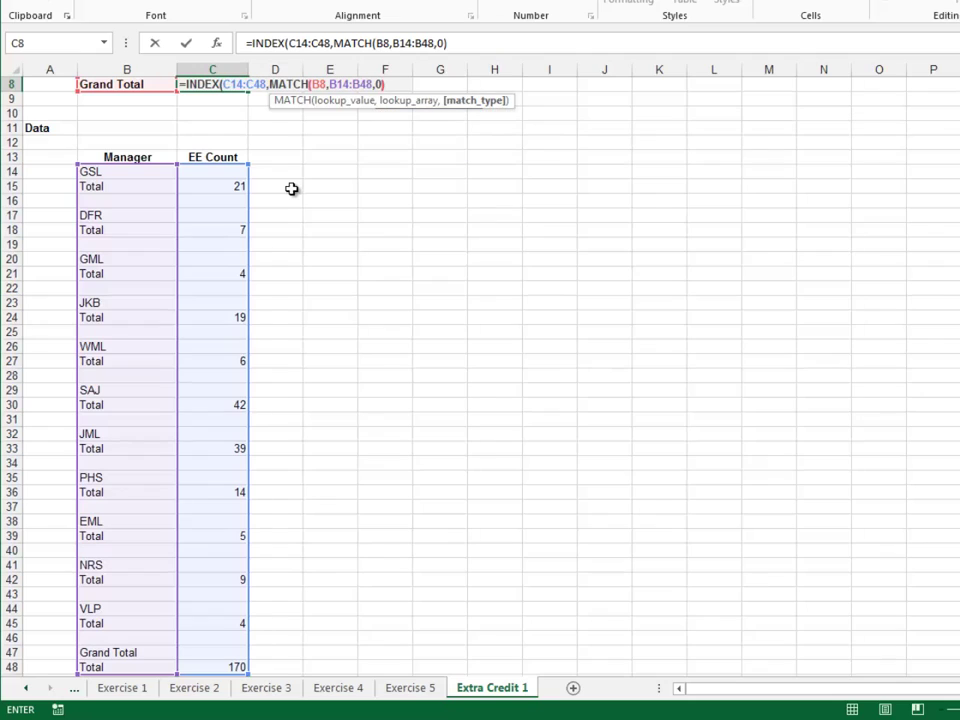